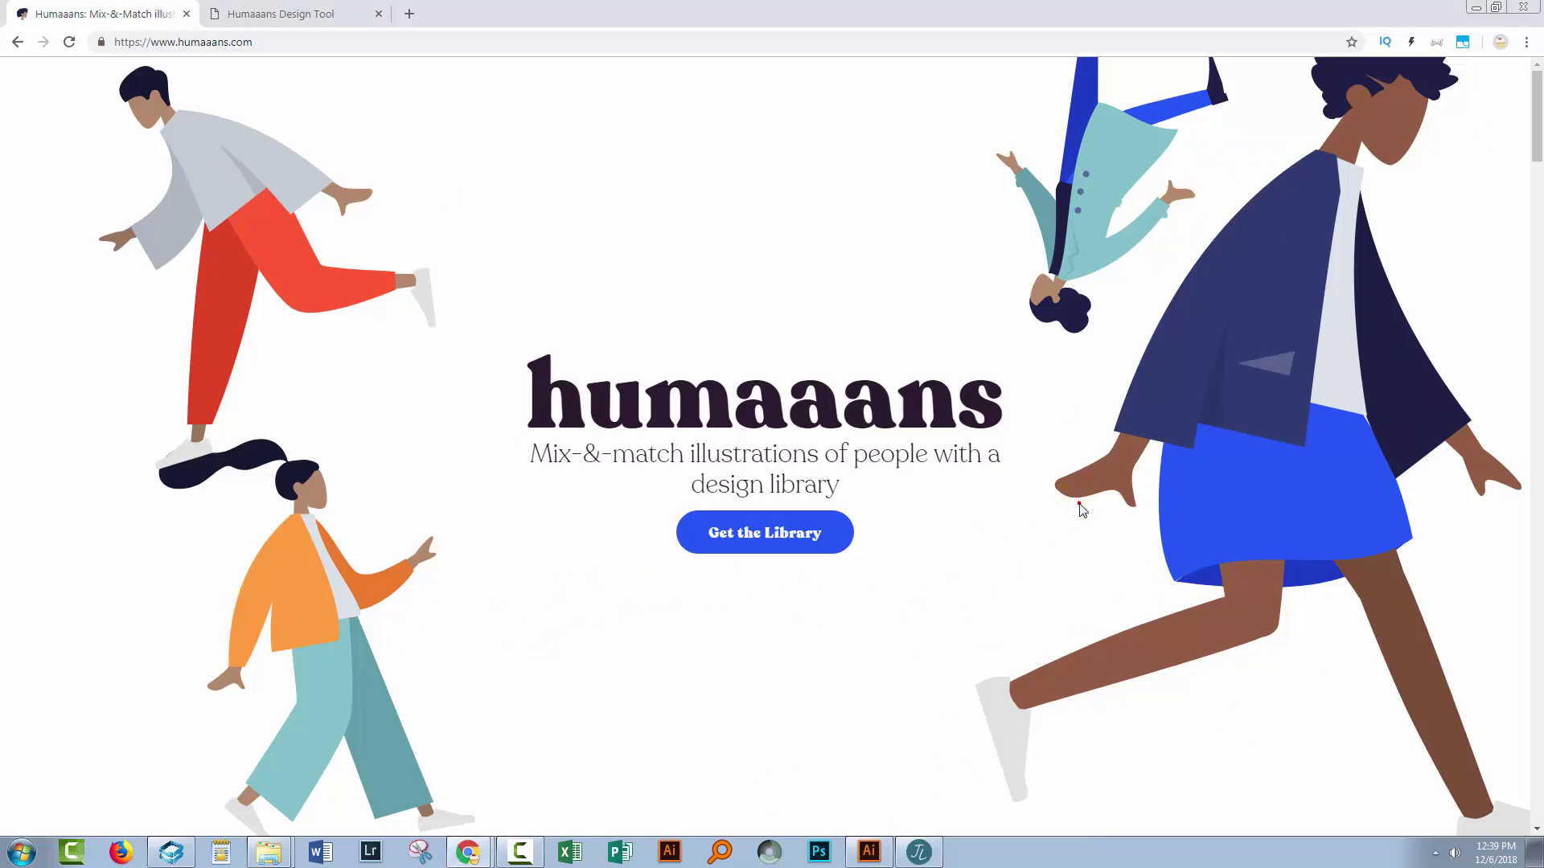
Scroll humaaans.com down to the footer, then switch to the Humaaans Design Tool tab.
scroll(1079, 509, "down", 8)
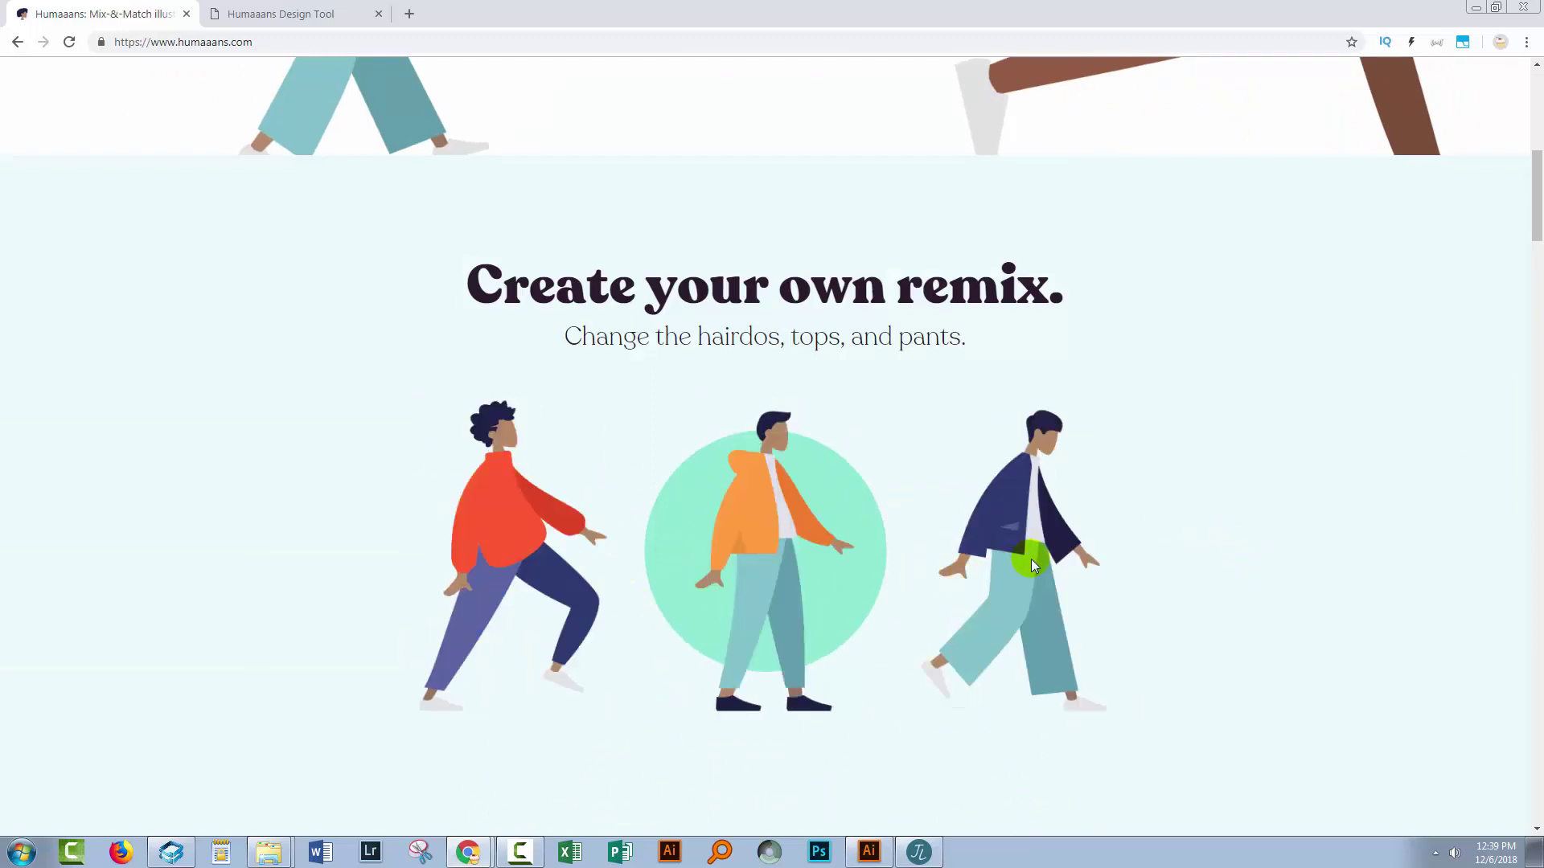
scroll(1036, 563, "down", 15)
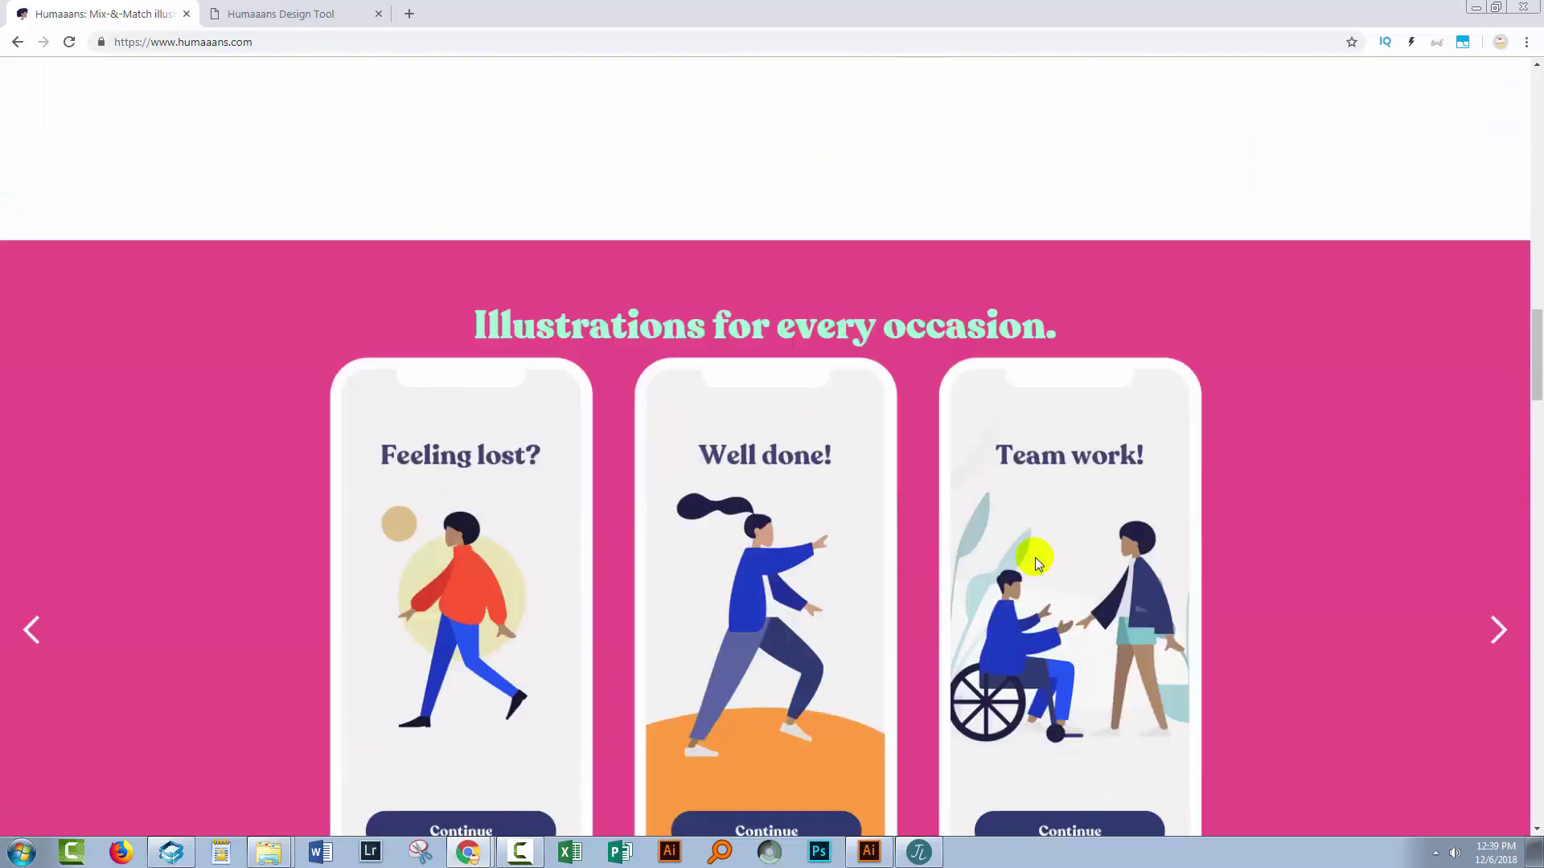
scroll(1034, 563, "down", 15)
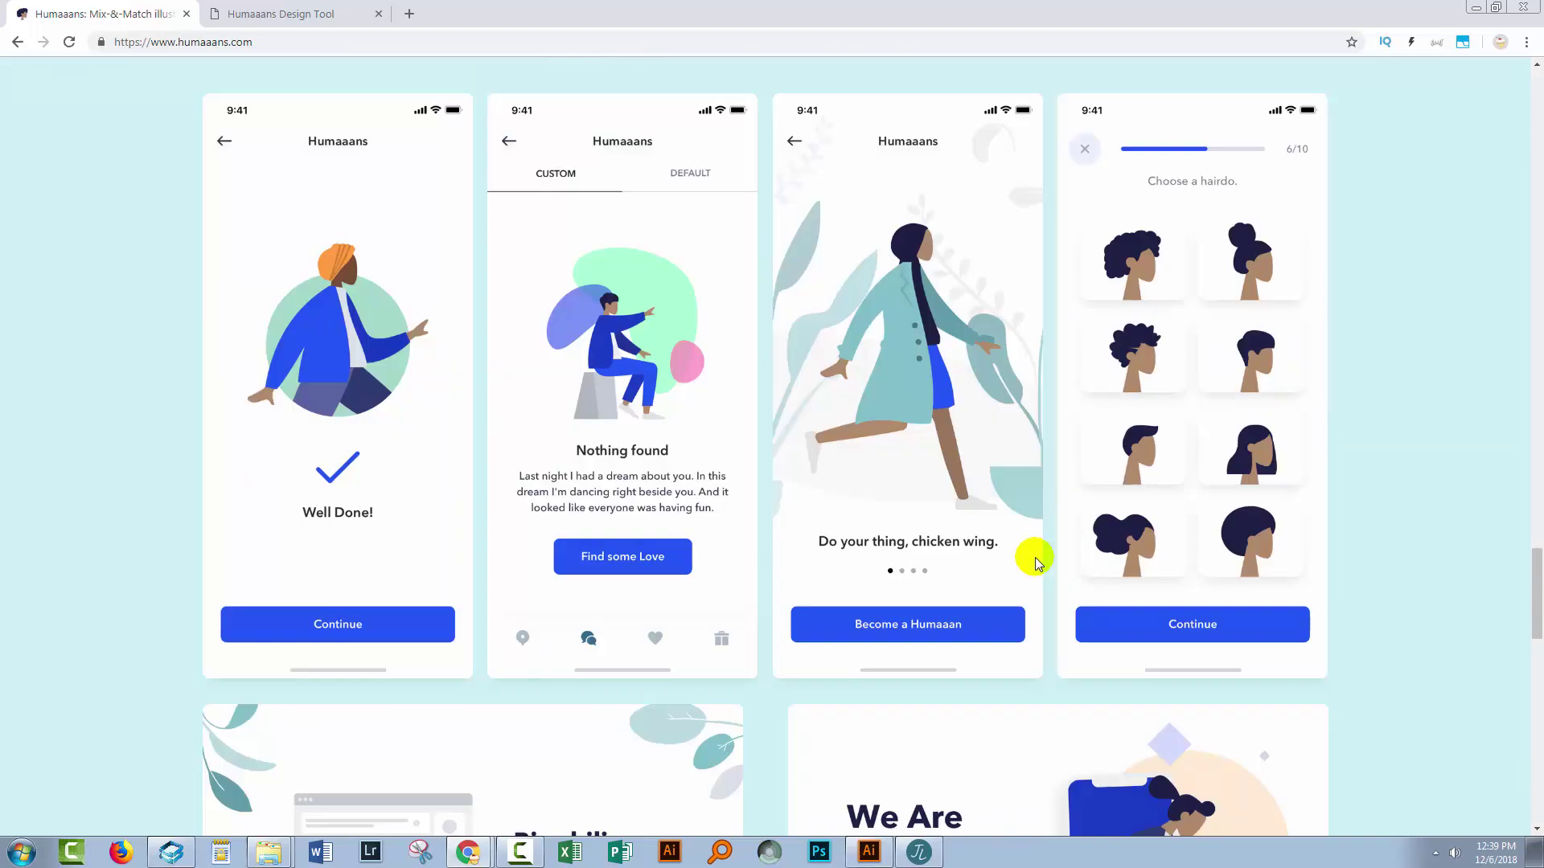
scroll(1035, 563, "down", 10)
scroll(1036, 563, "down", 10)
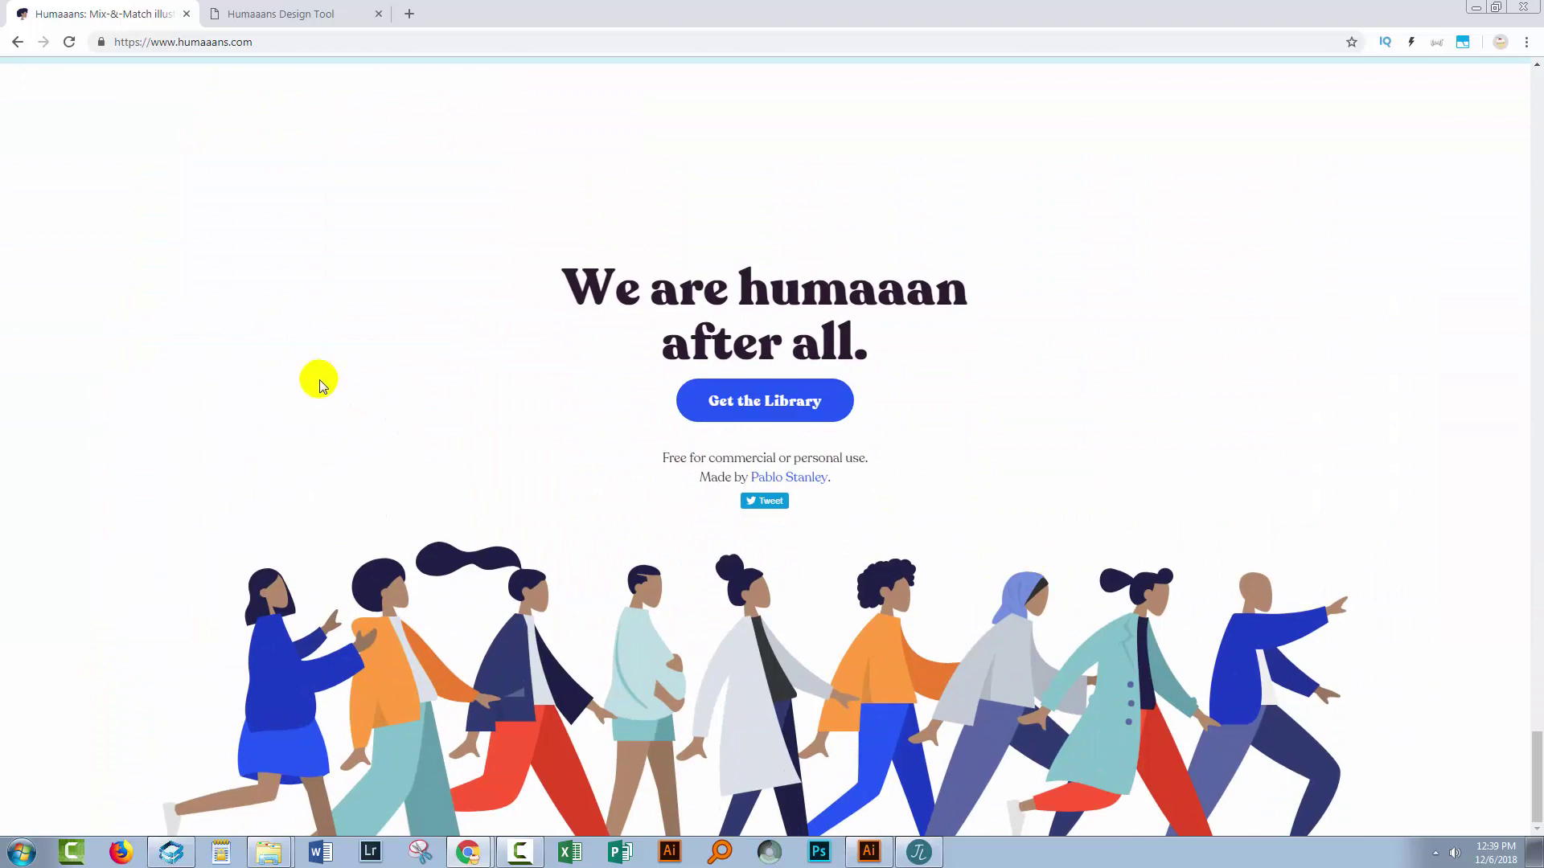
left_click(270, 17)
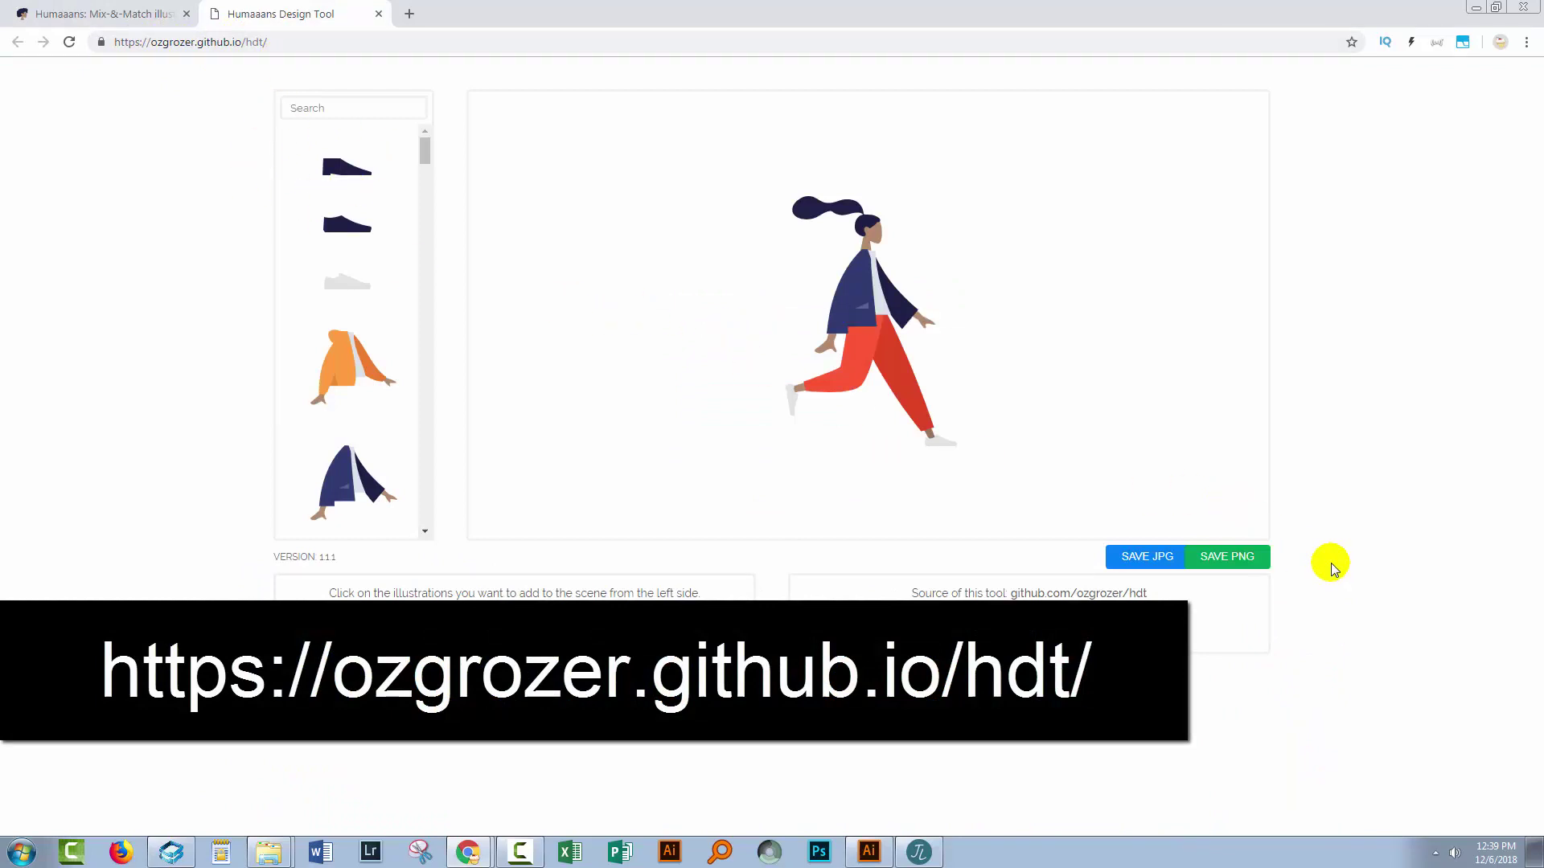
Add the scenePlantPlantRight plant beside the runner's front foot and send it behind her.
left_click(908, 345)
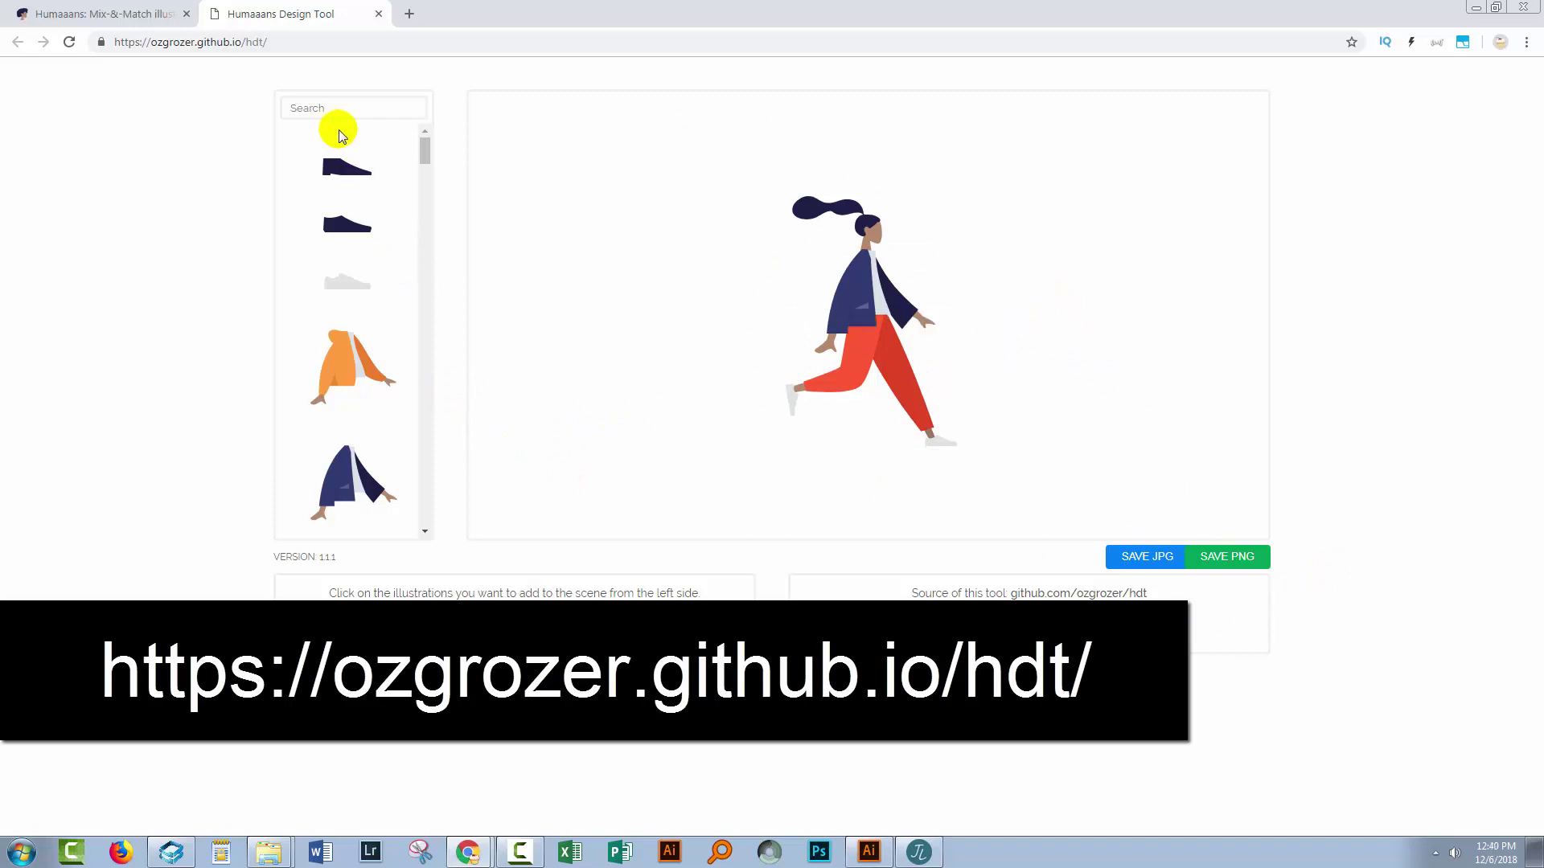
left_click_drag(425, 149, 444, 526)
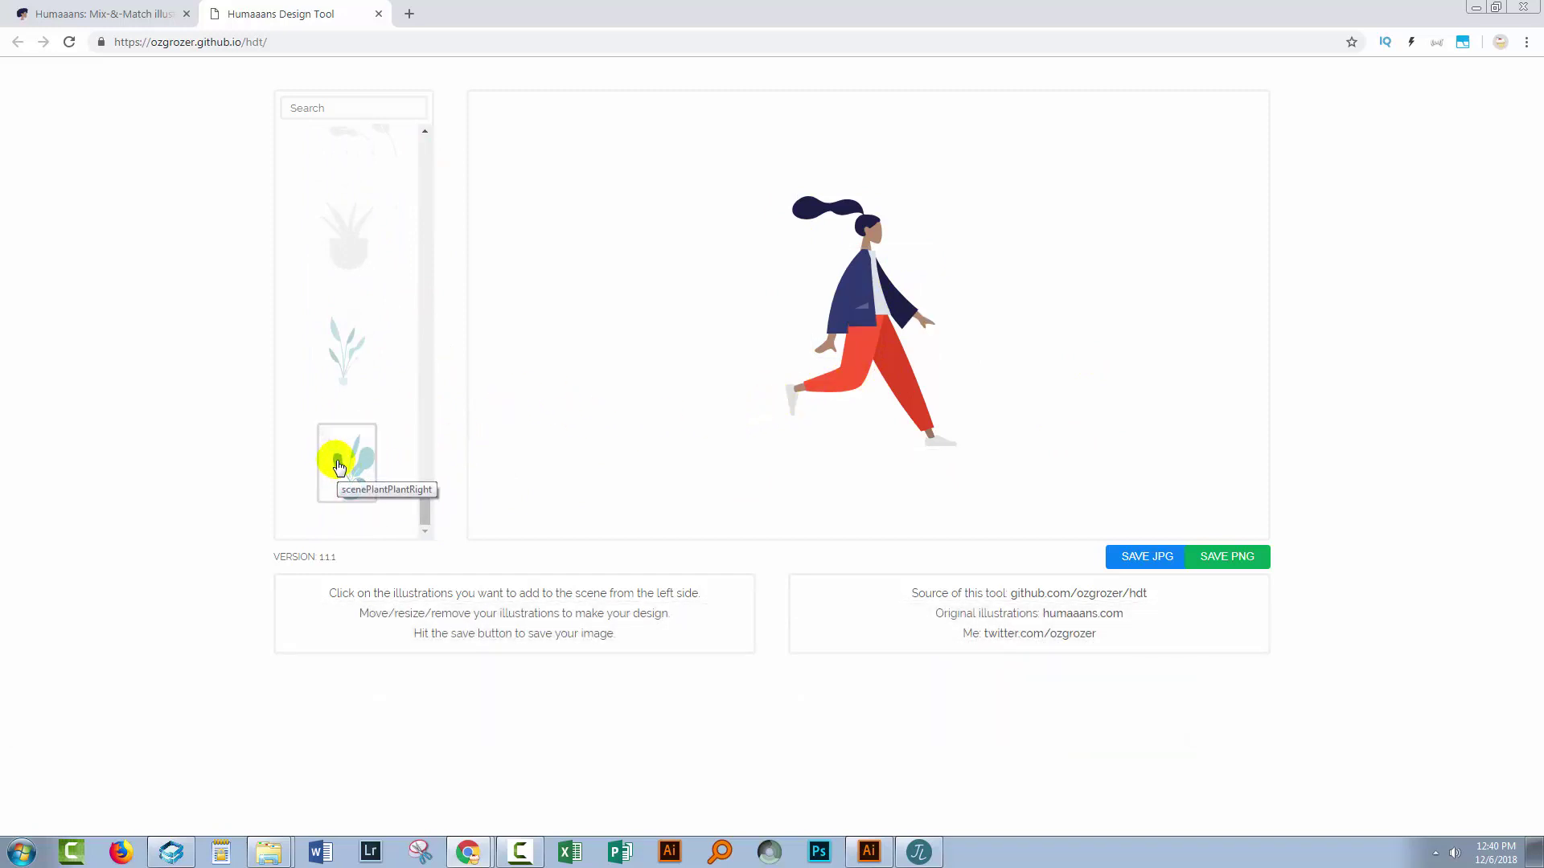
left_click(338, 470)
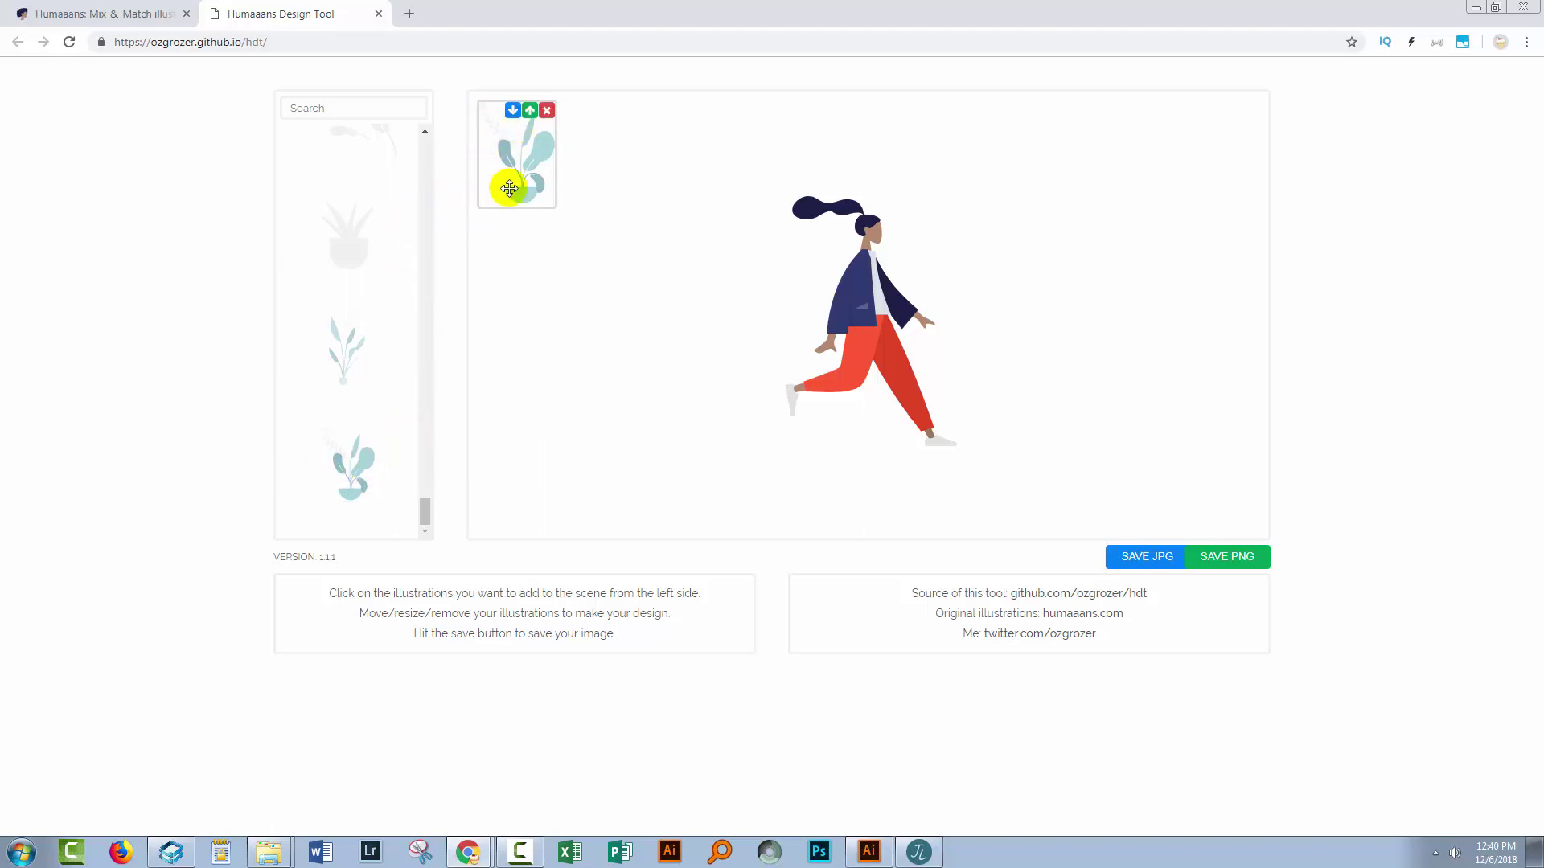
left_click_drag(519, 189, 772, 430)
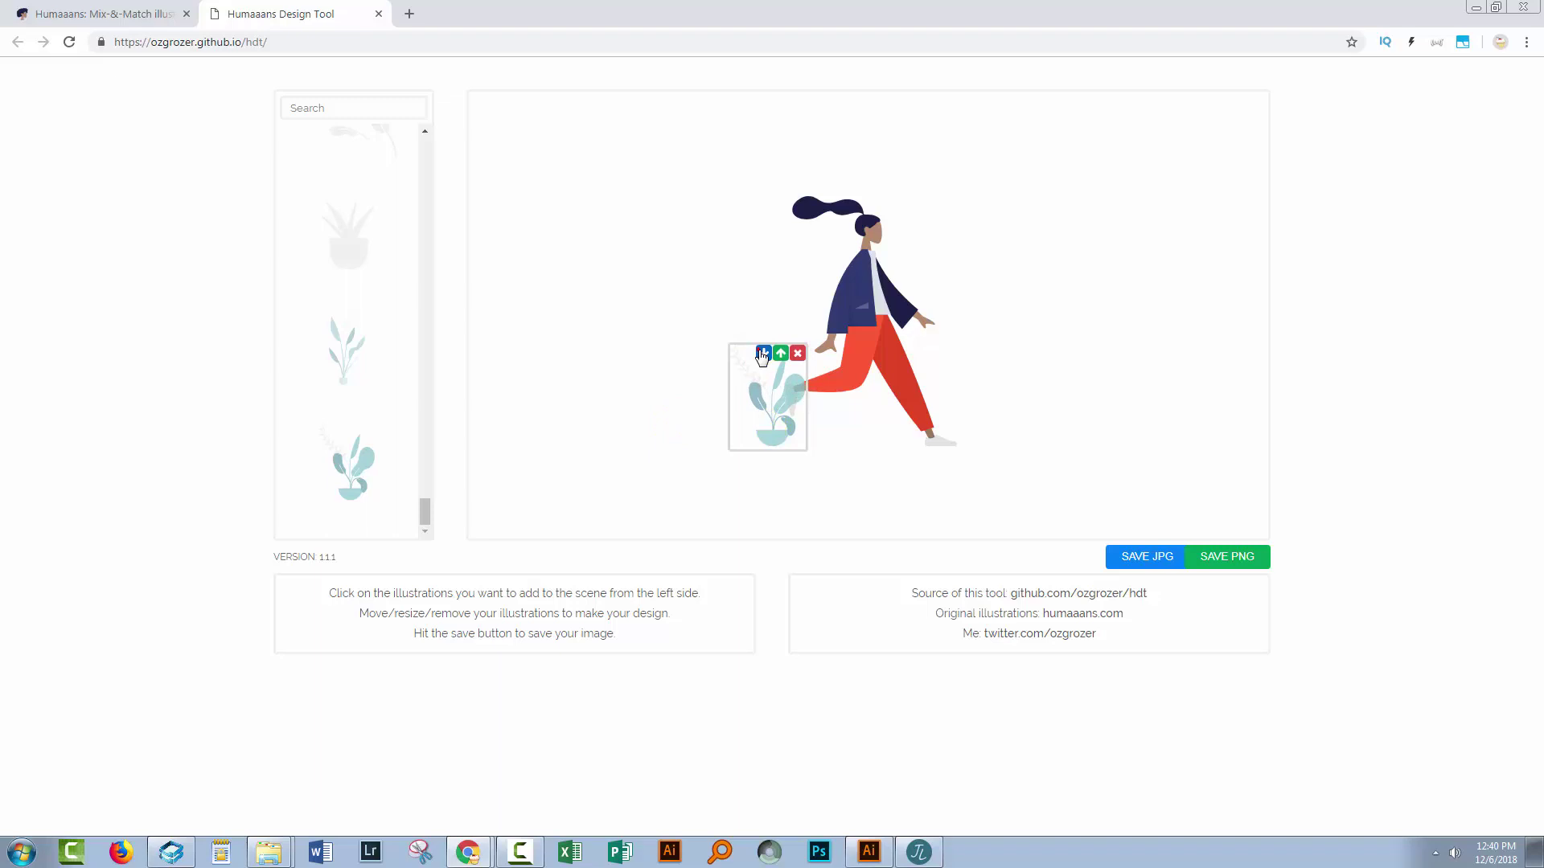
left_click(762, 354)
Check the layering by selecting the runner's trousers, jacket and head in turn.
left_click(850, 400)
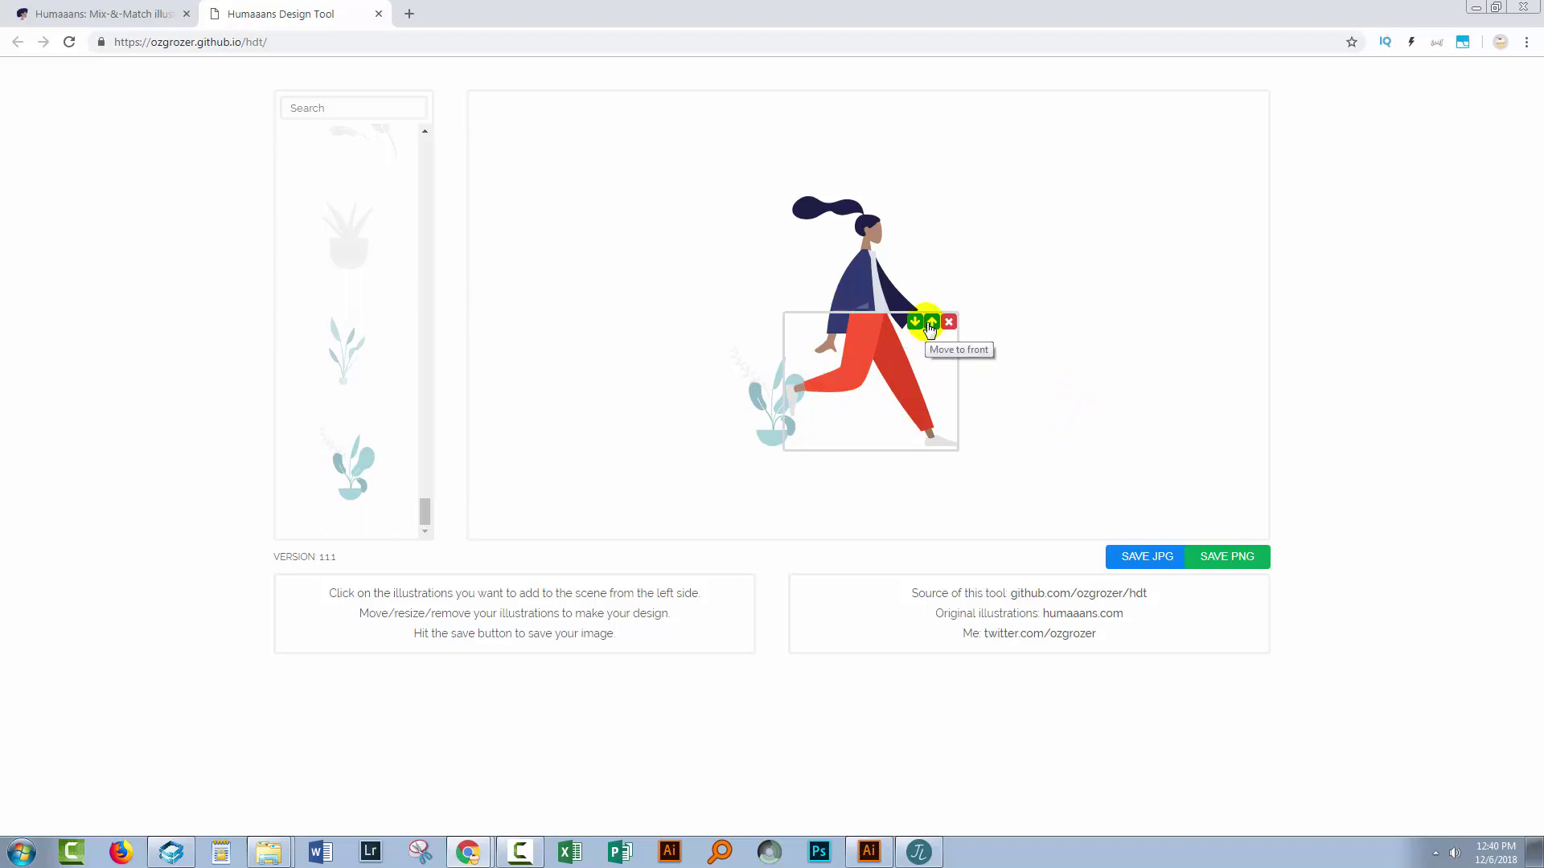
left_click(1078, 362)
left_click(927, 279)
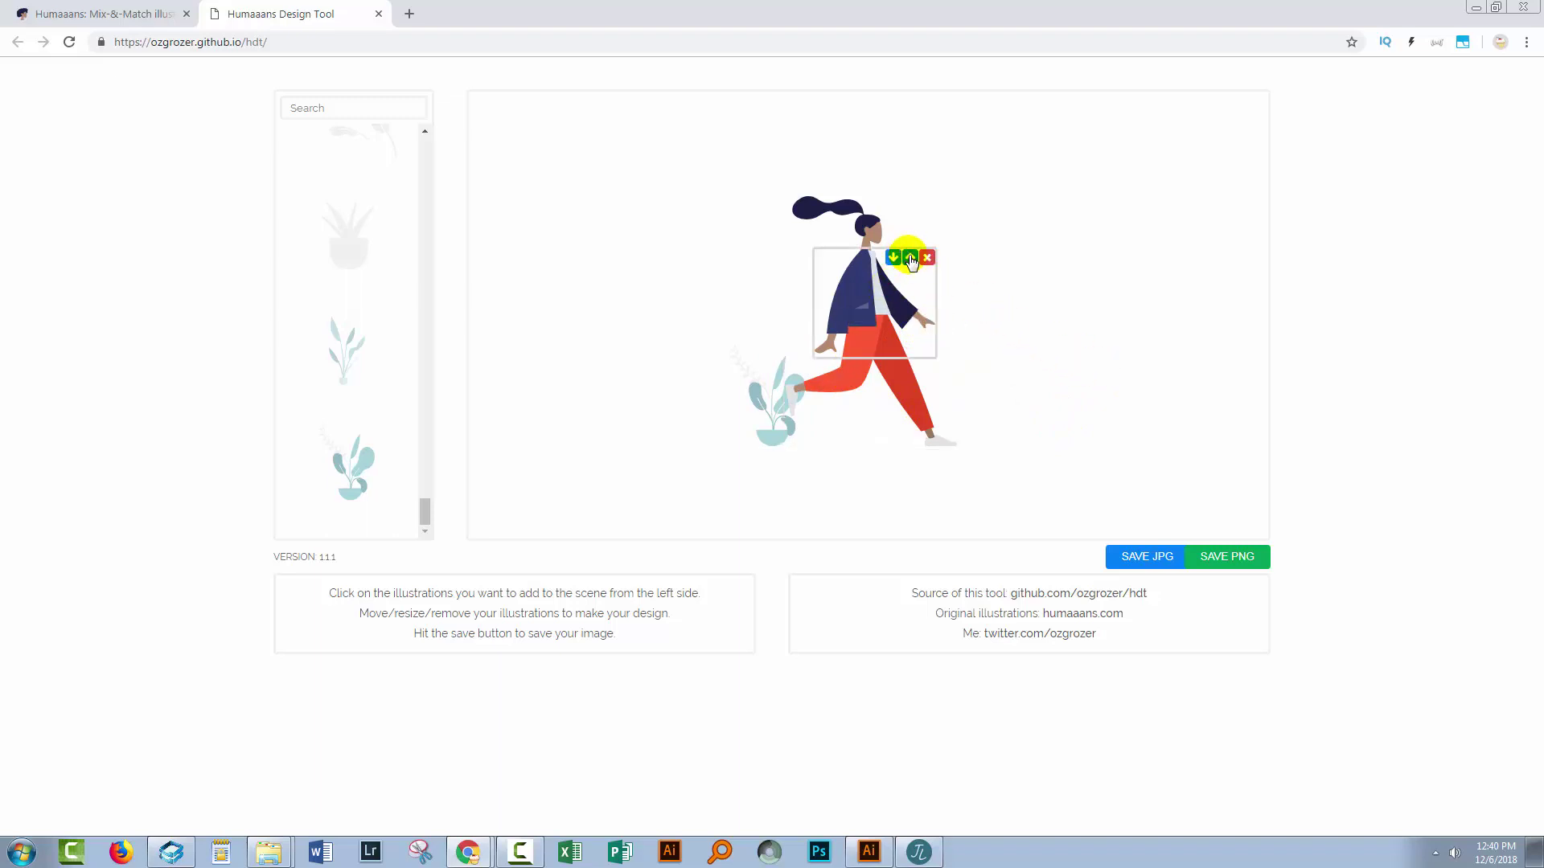
left_click(1019, 338)
left_click(879, 389)
left_click(871, 242)
left_click(1058, 248)
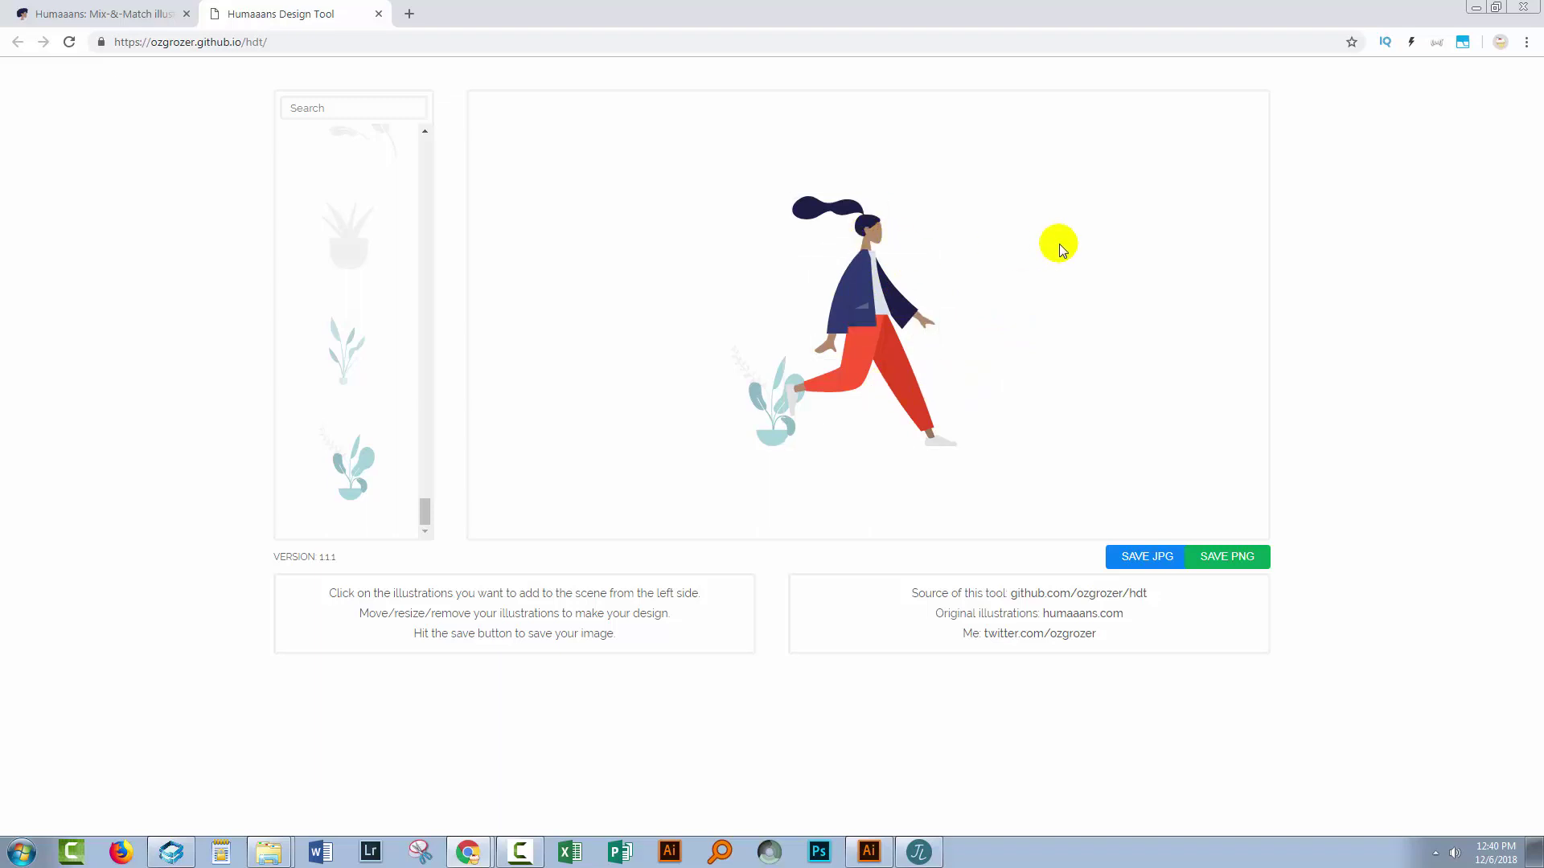
left_click(893, 289)
left_click(1034, 312)
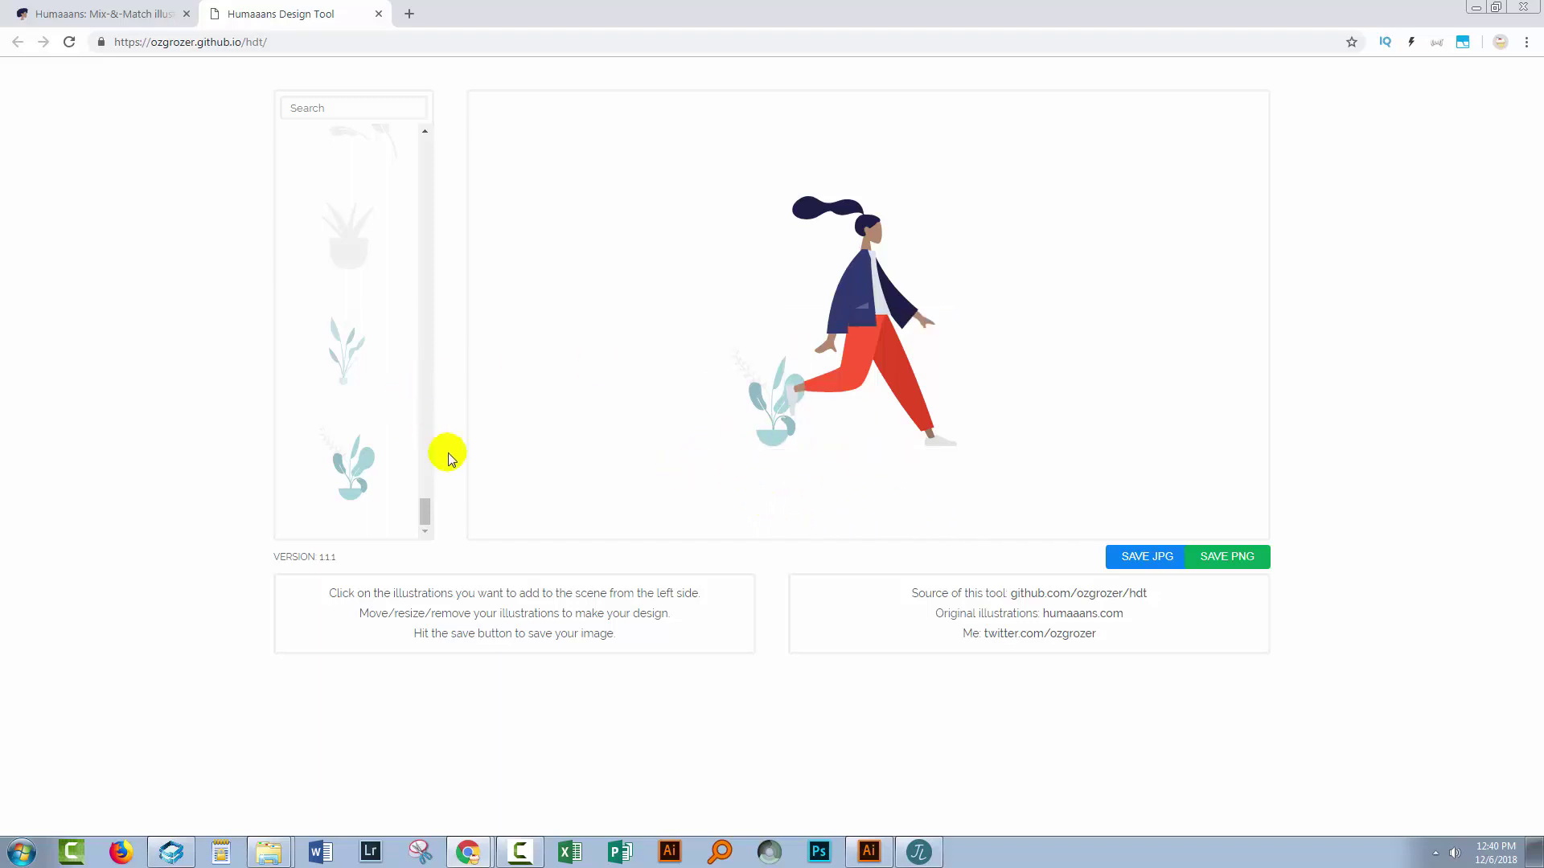
Search the illustration library for 'sce' and then 'hea', browsing each result list.
left_click(865, 376)
left_click(503, 385)
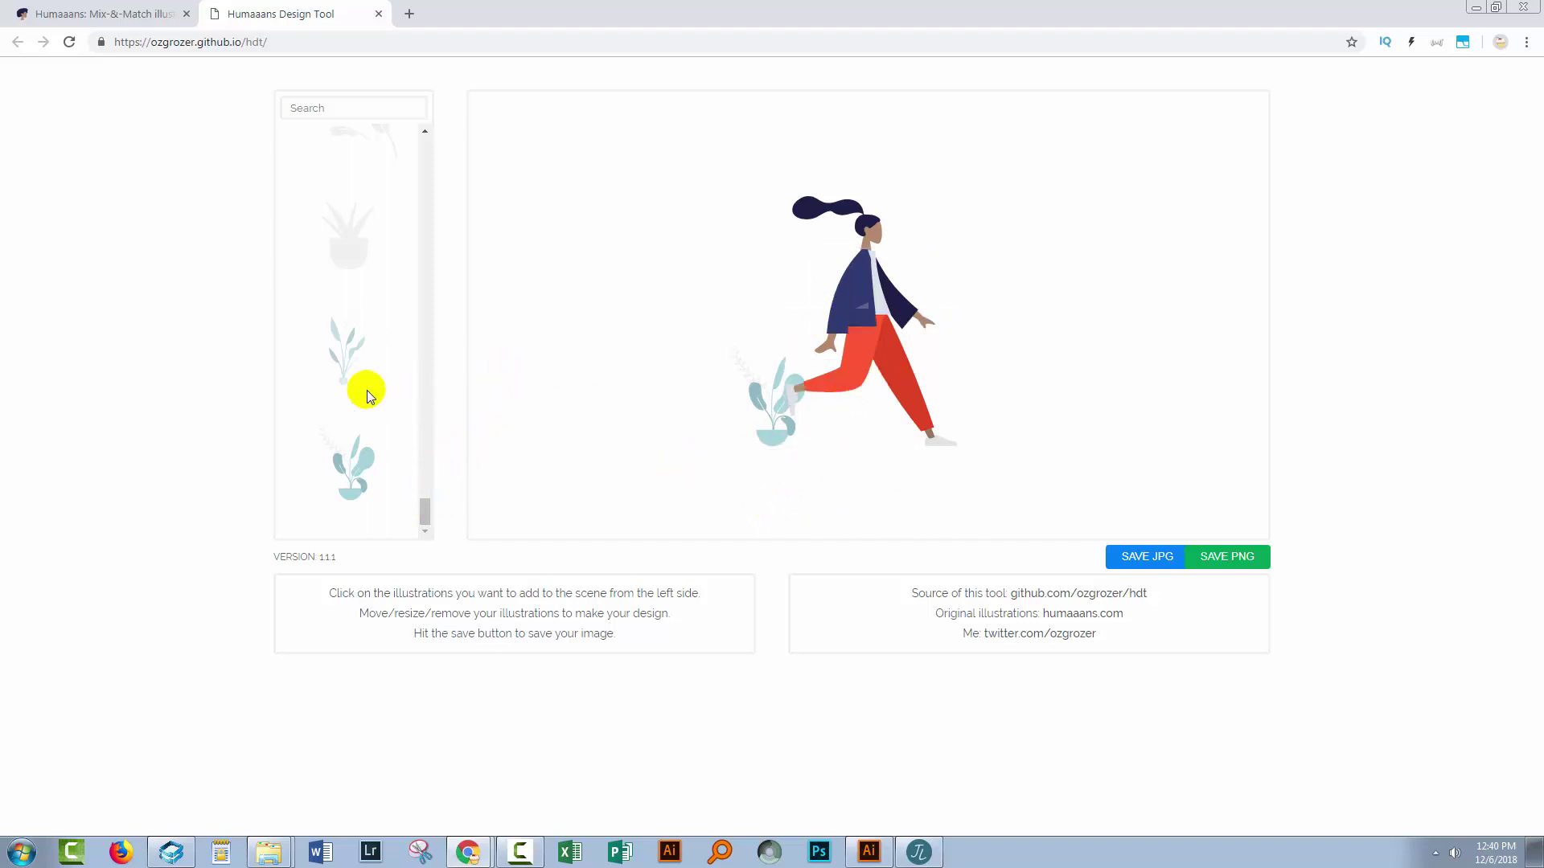
left_click(340, 106)
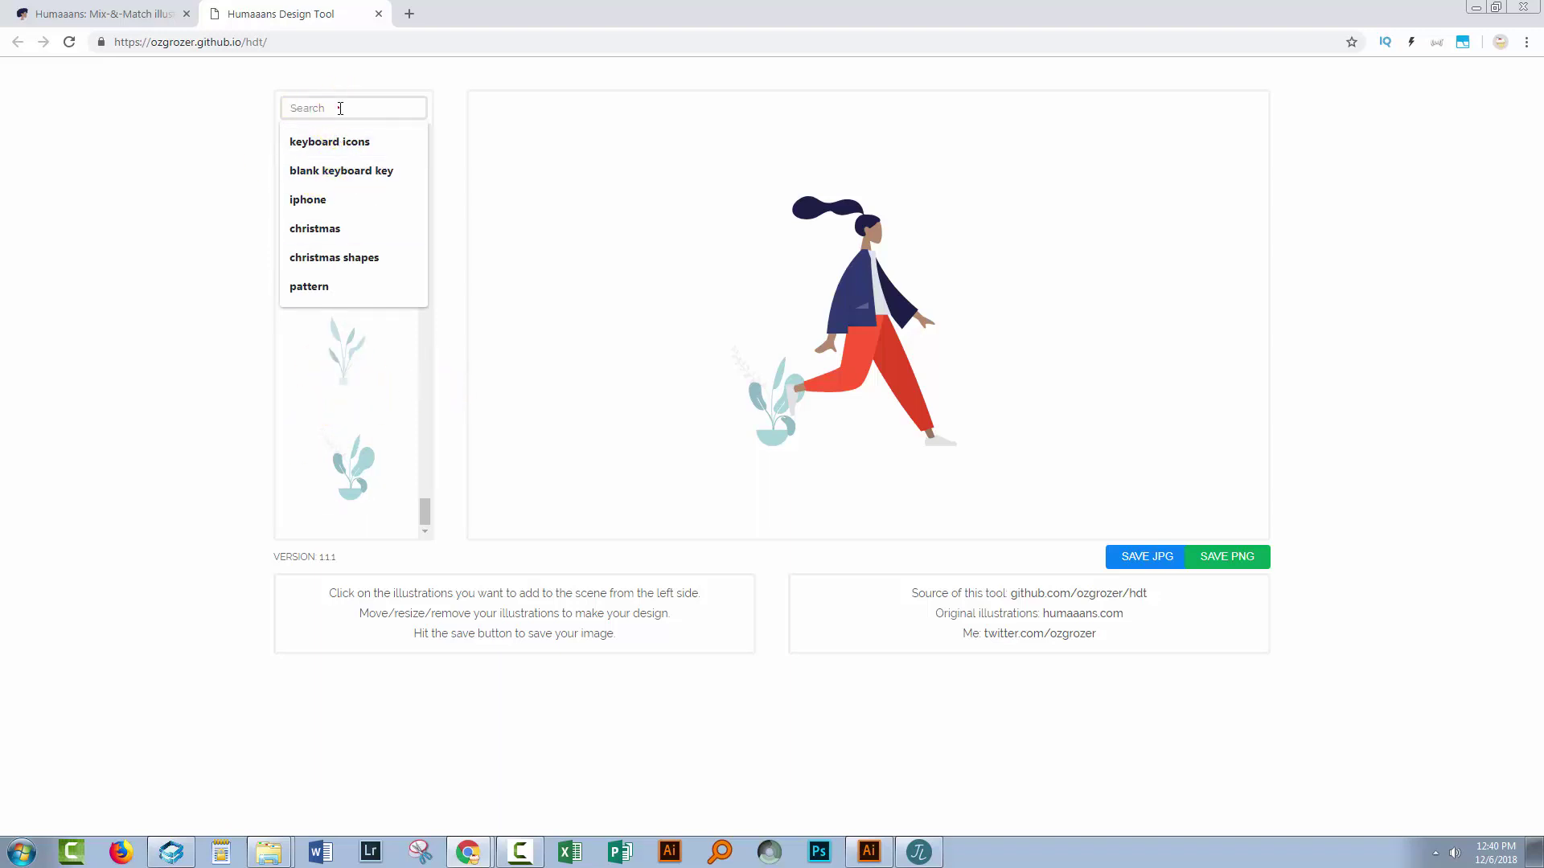
type("scene")
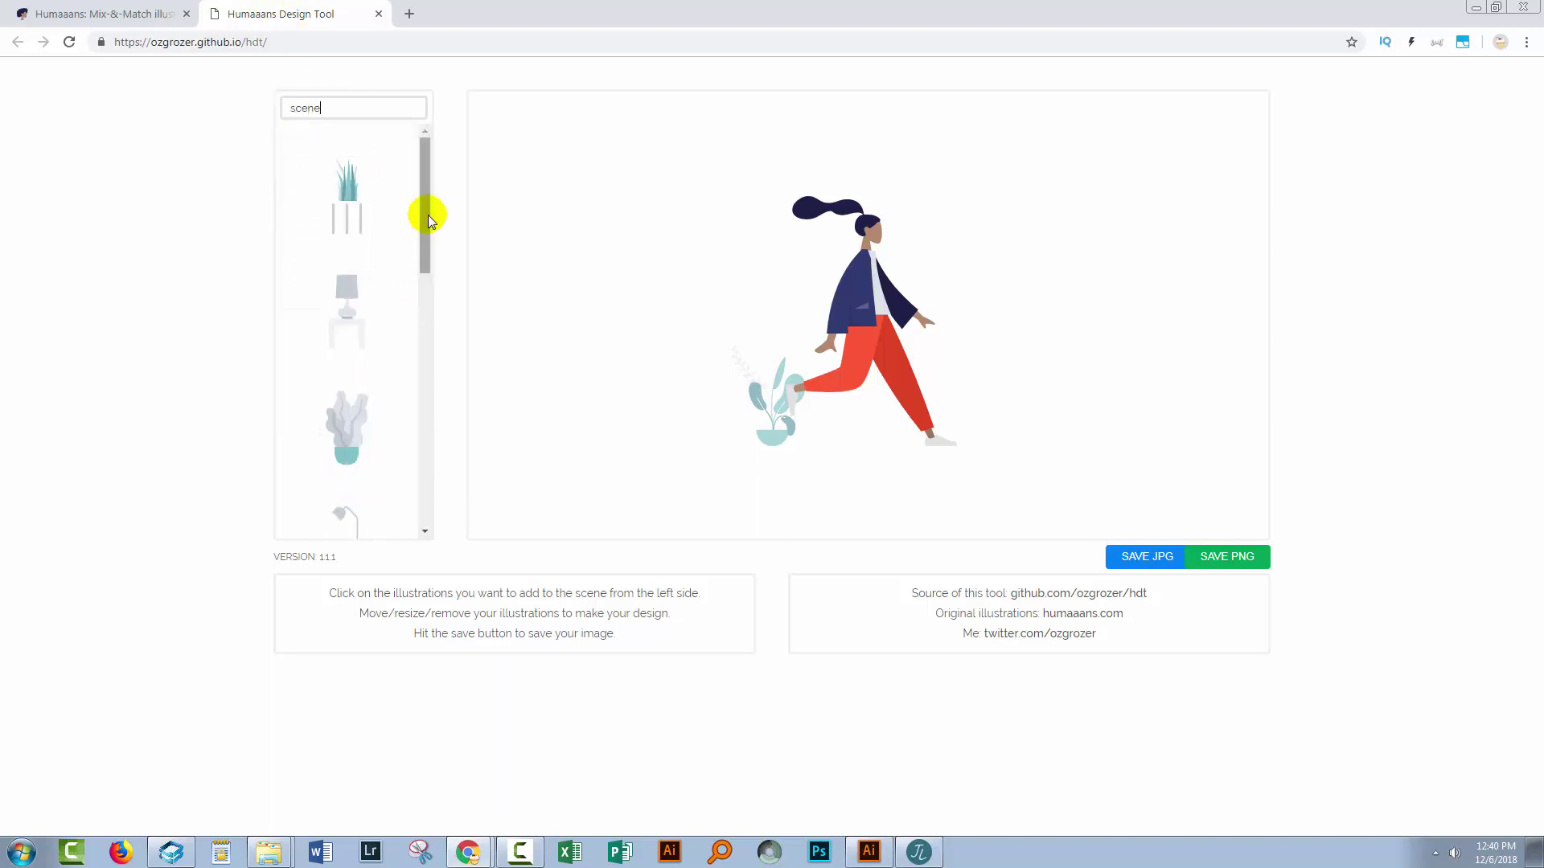
left_click_drag(424, 214, 204, 104)
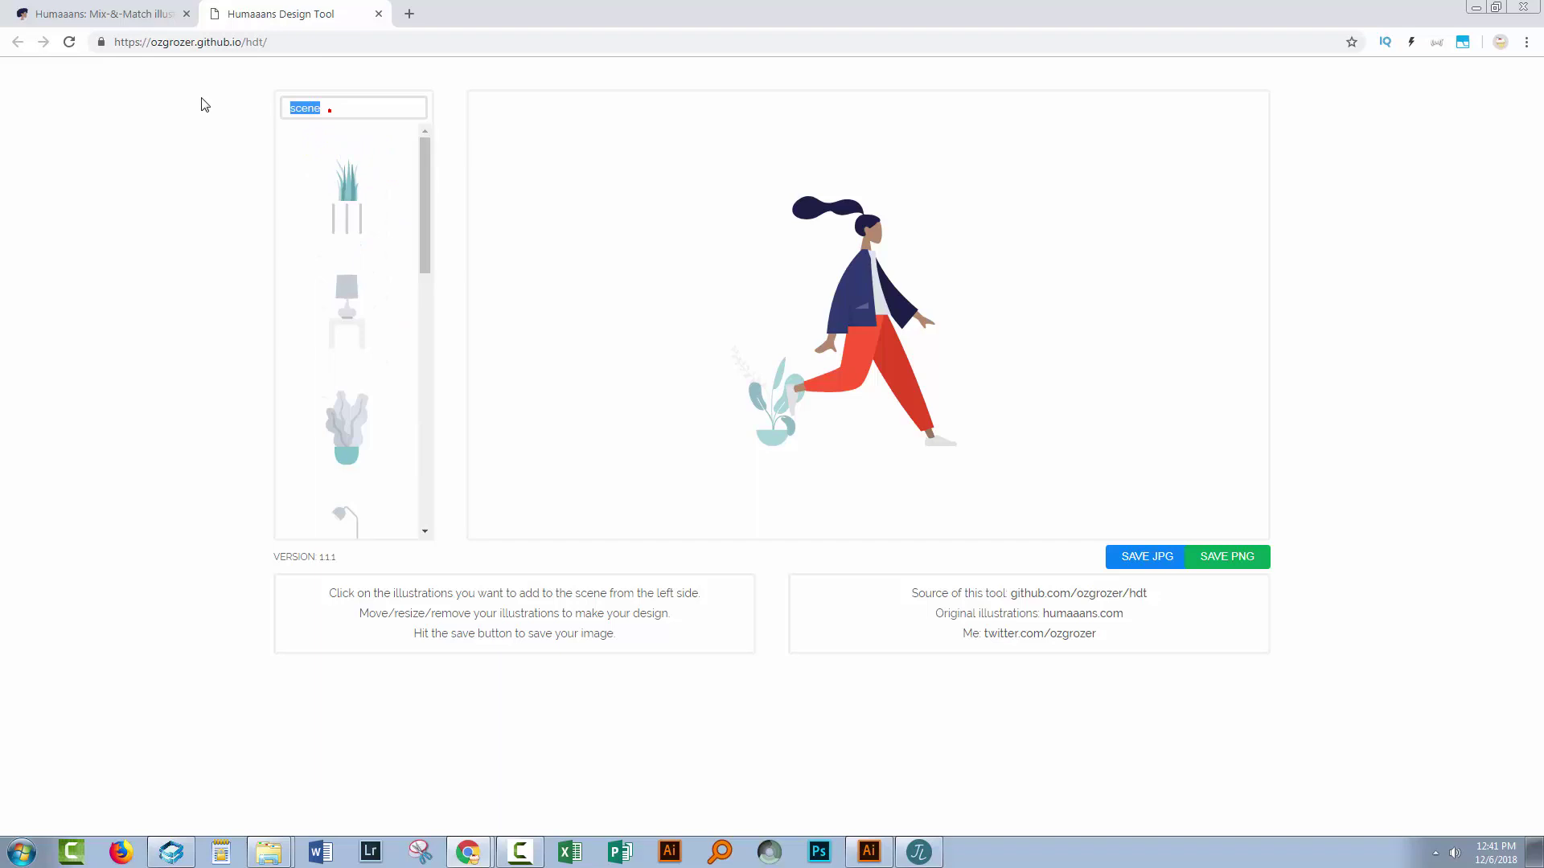
type("head")
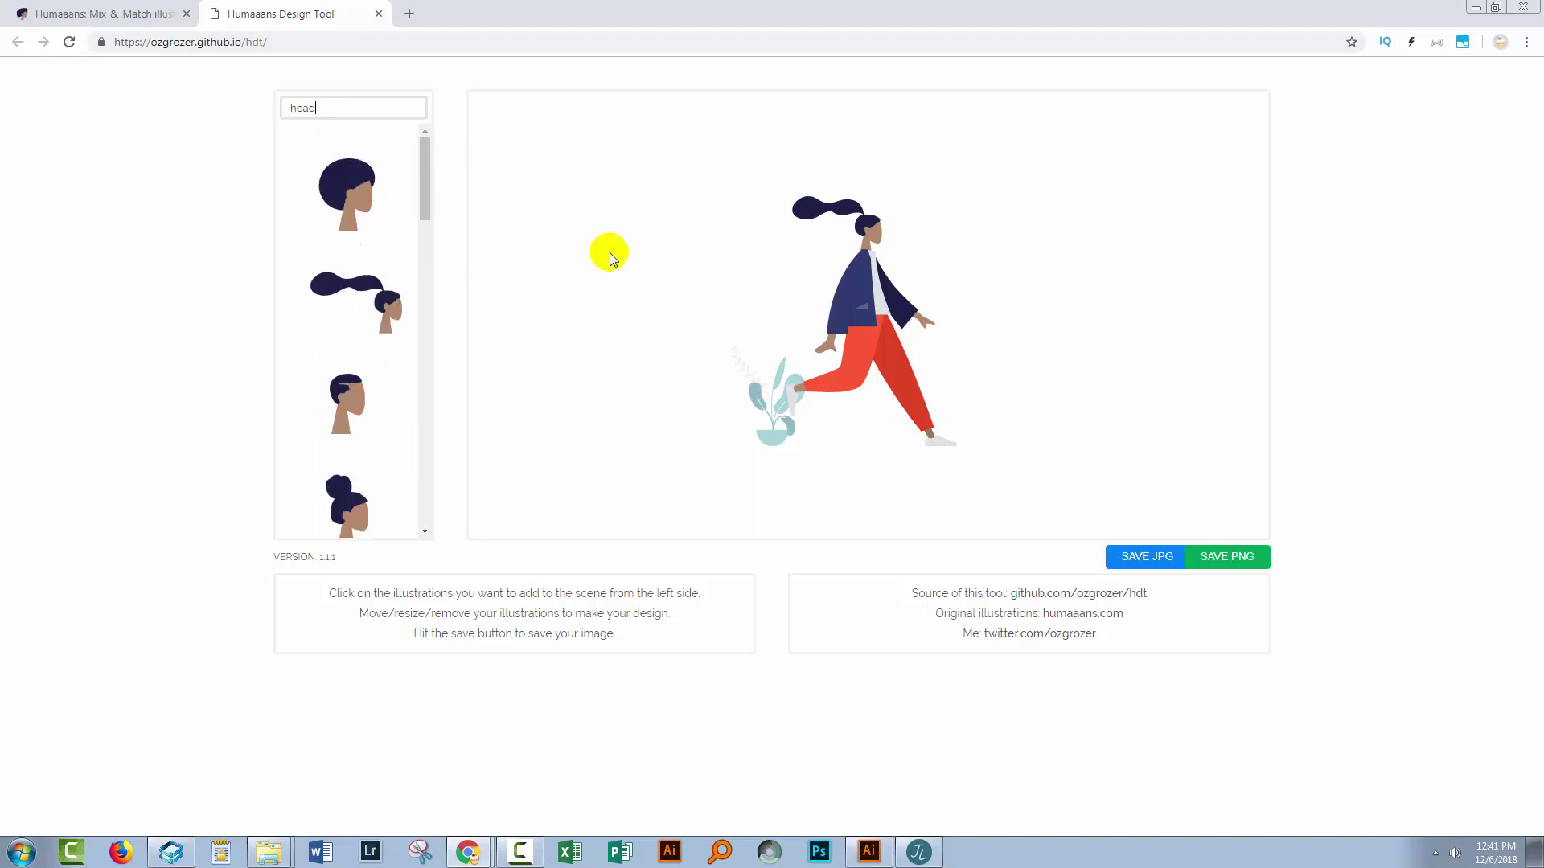
left_click_drag(419, 201, 394, 253)
left_click(803, 293)
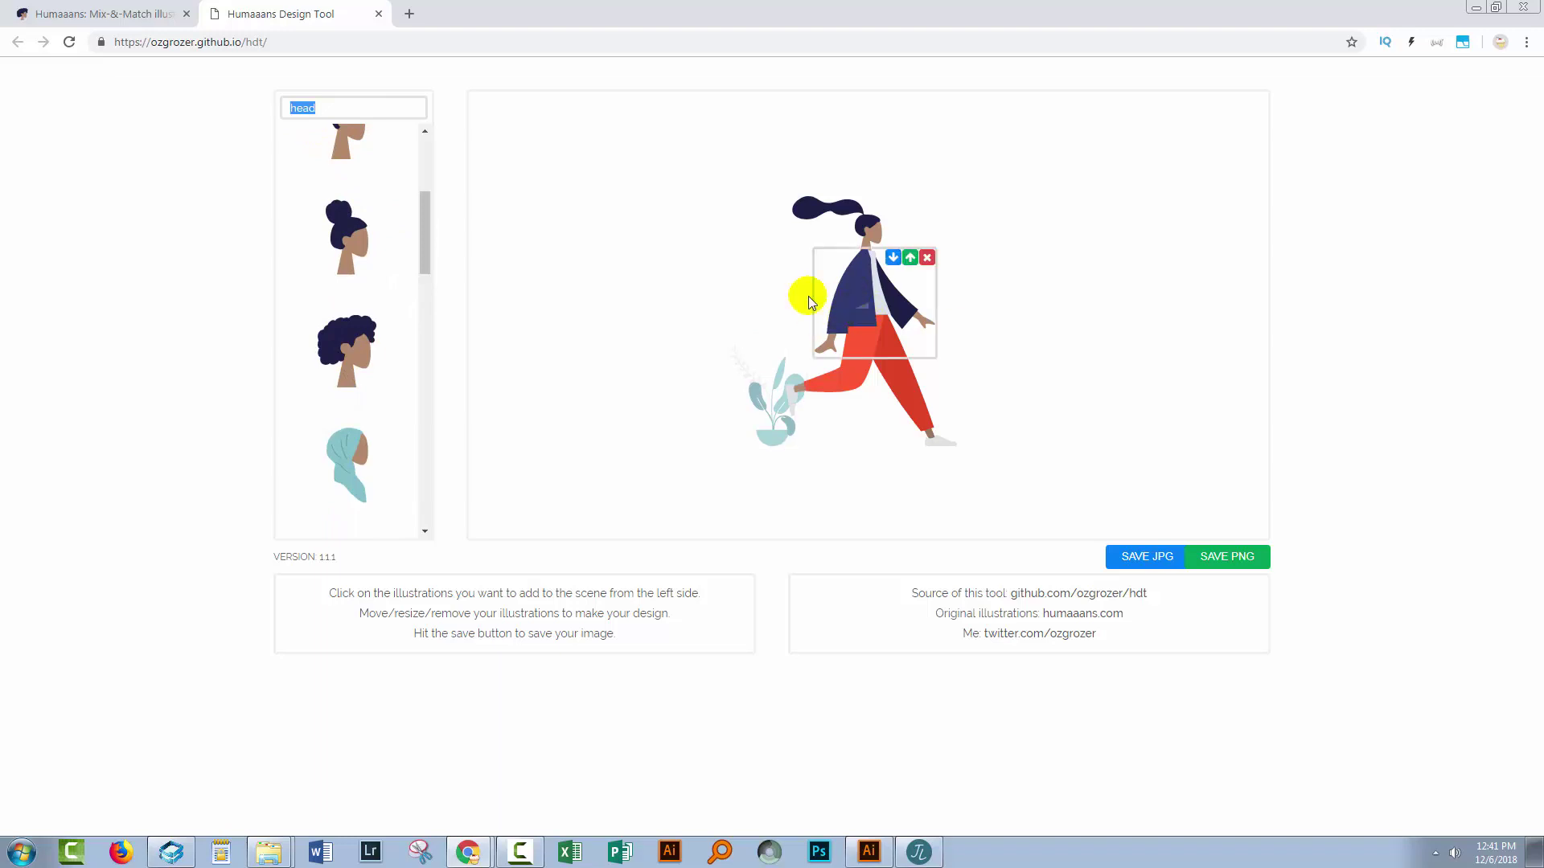
left_click(541, 215)
Try 'body', then replace the search with 'bottom' and scroll through the trouser pieces.
type("body")
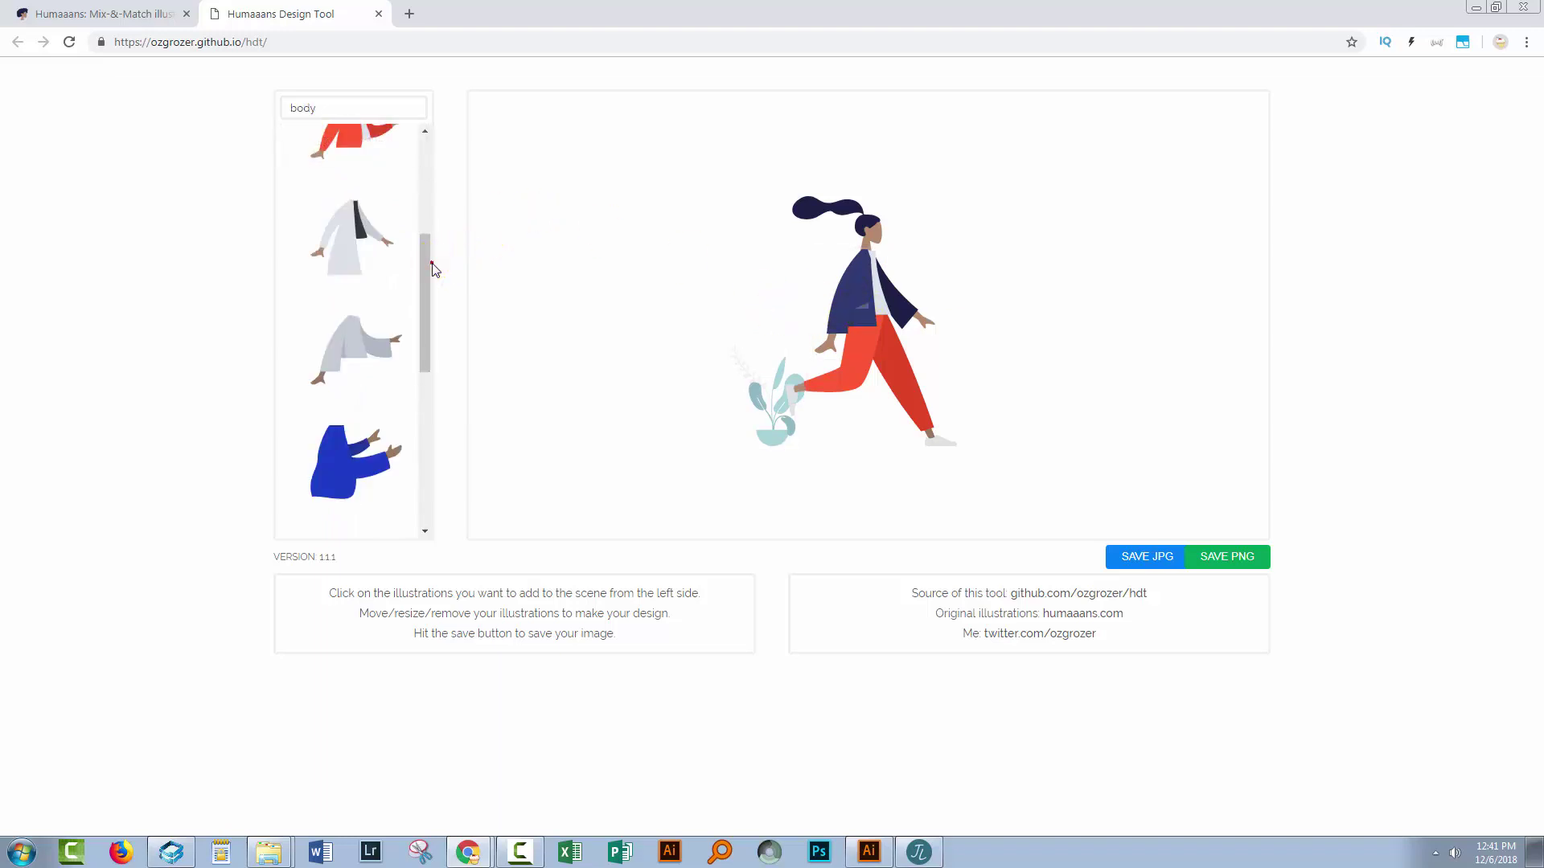
scroll(432, 266, "up", 1)
scroll(393, 305, "down", 4)
left_click(824, 362)
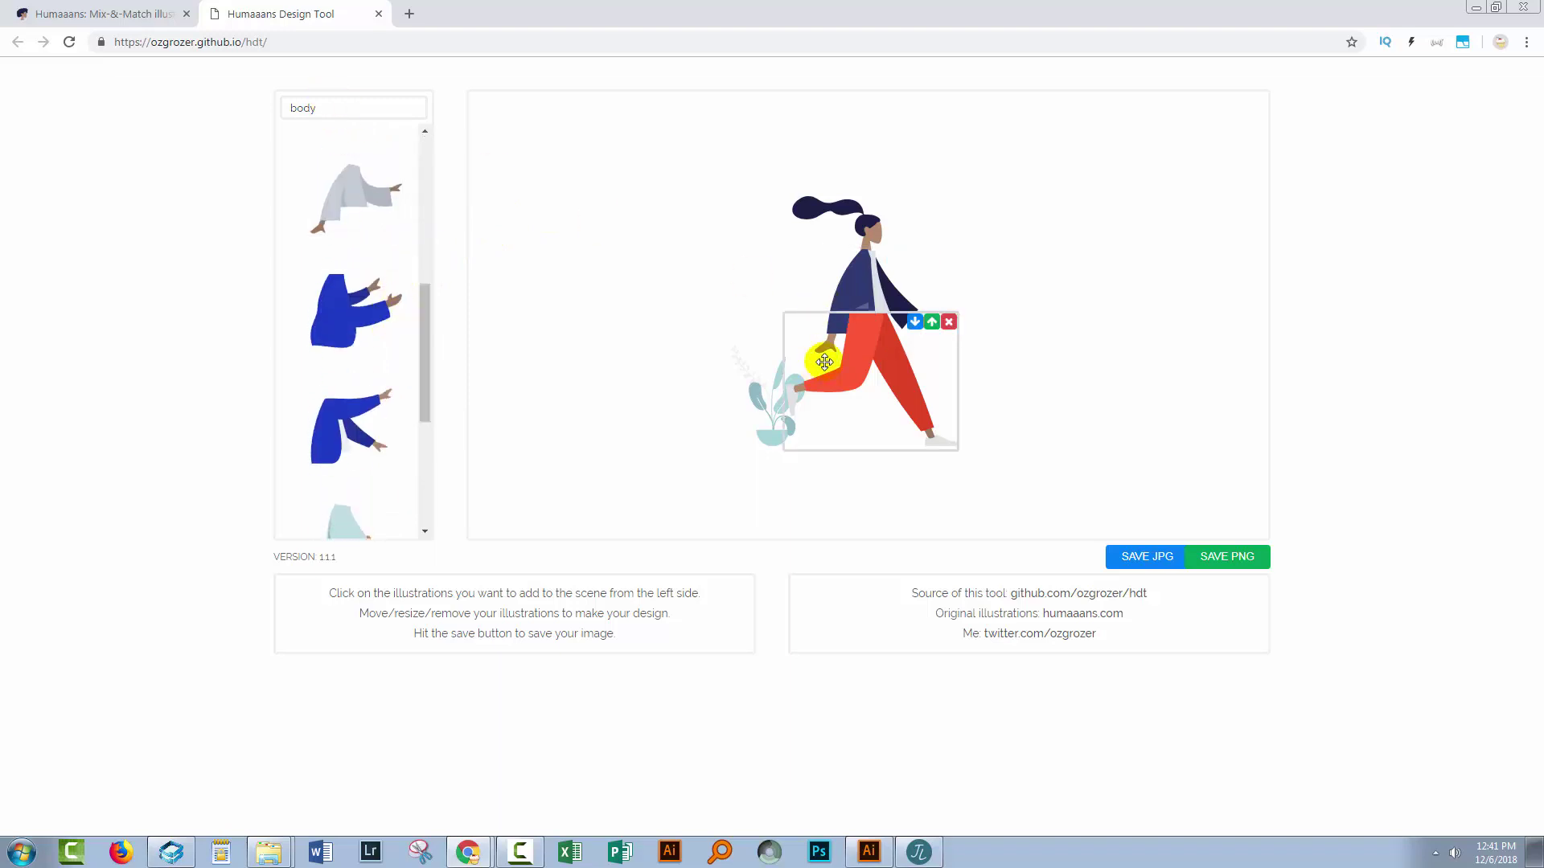
left_click_drag(359, 110, 288, 108)
type("bottom")
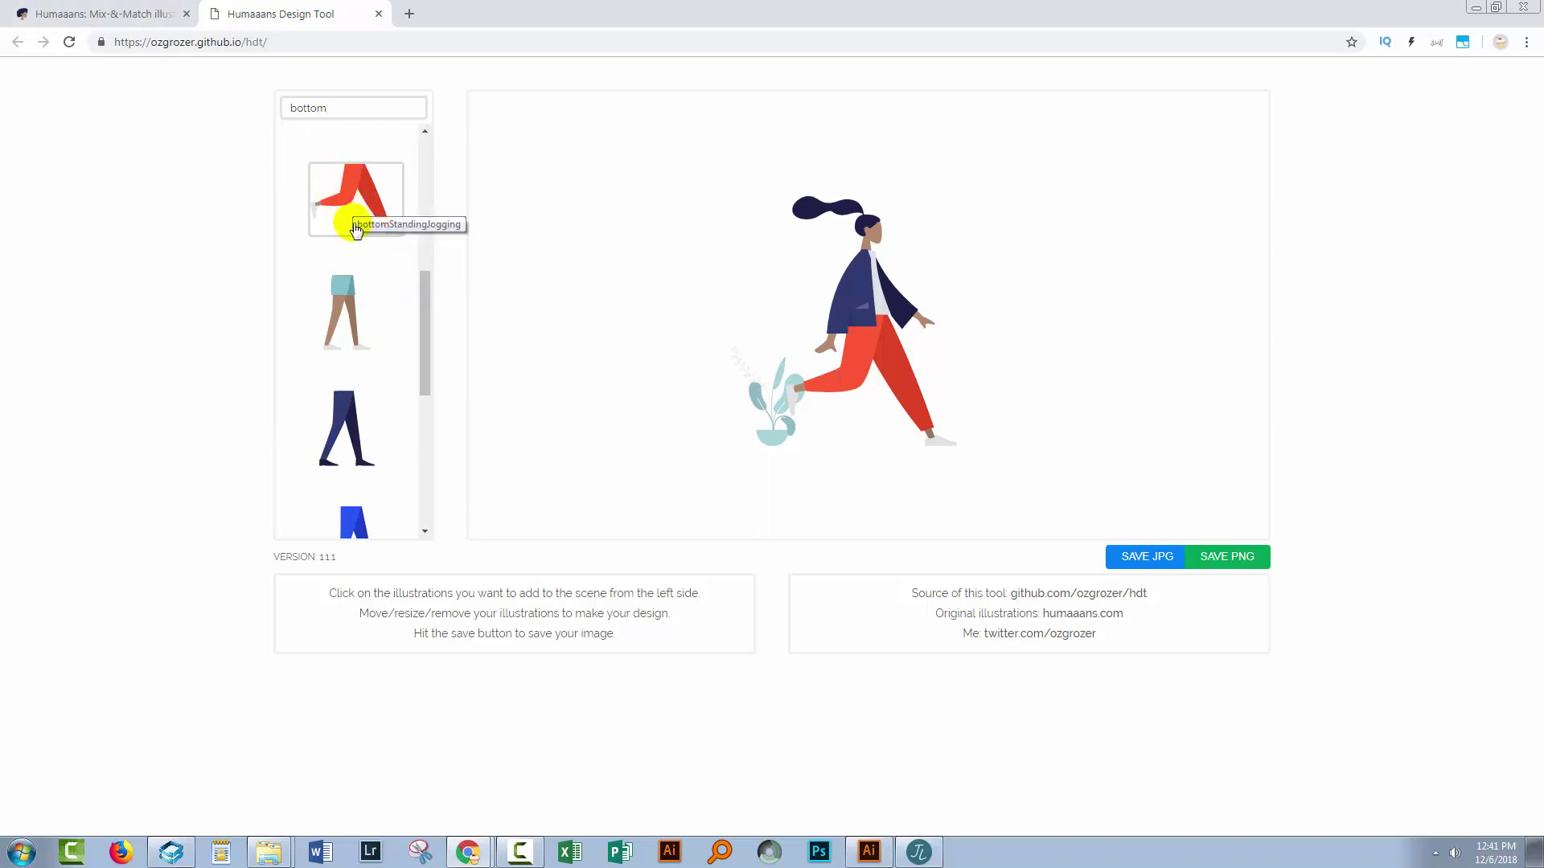
left_click_drag(422, 309, 426, 155)
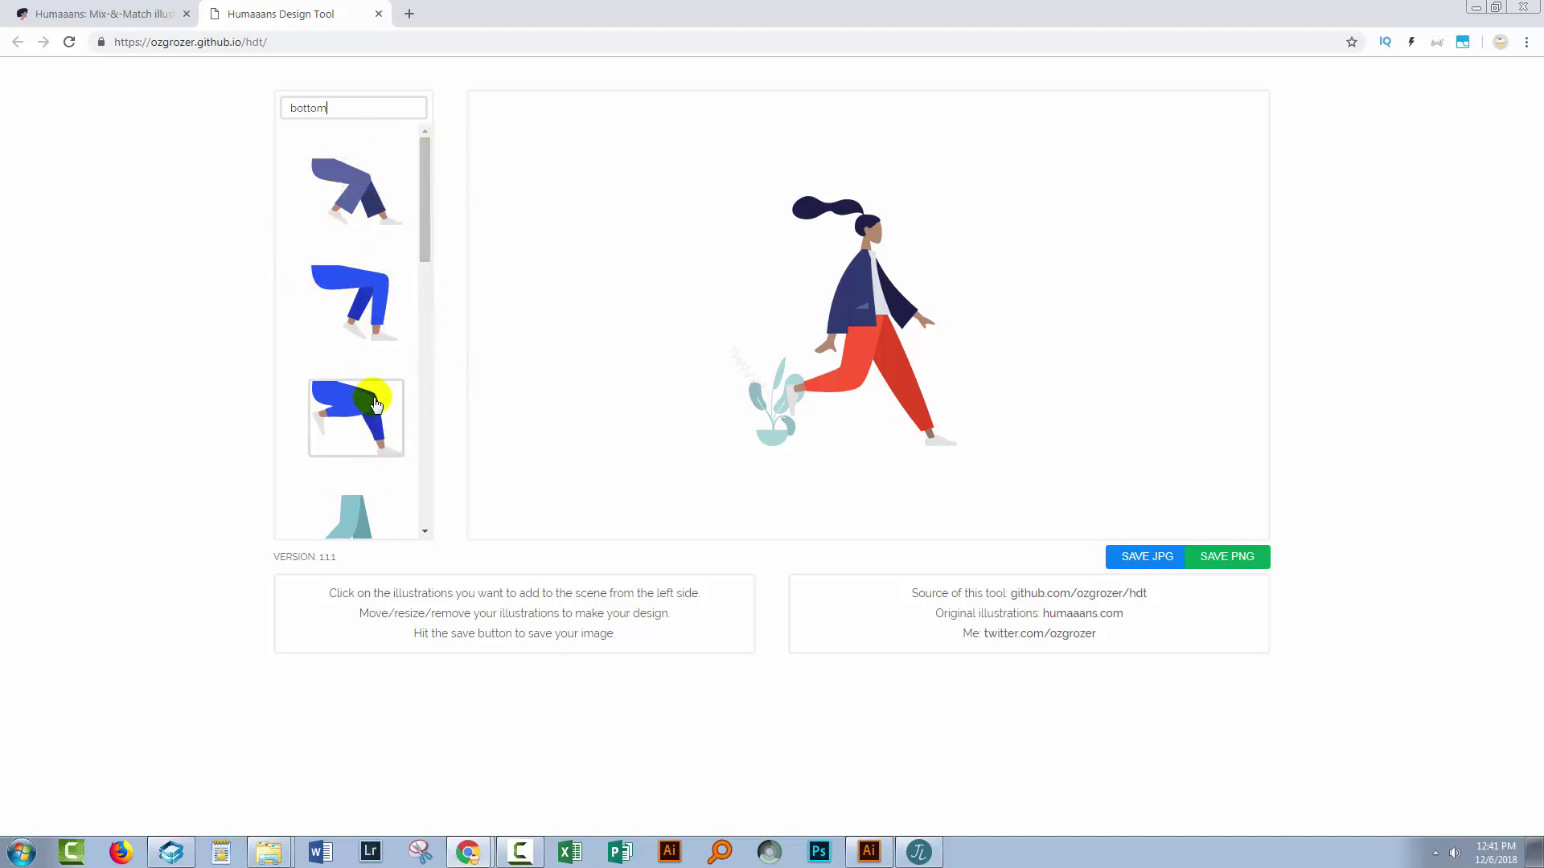
left_click_drag(426, 251, 431, 509)
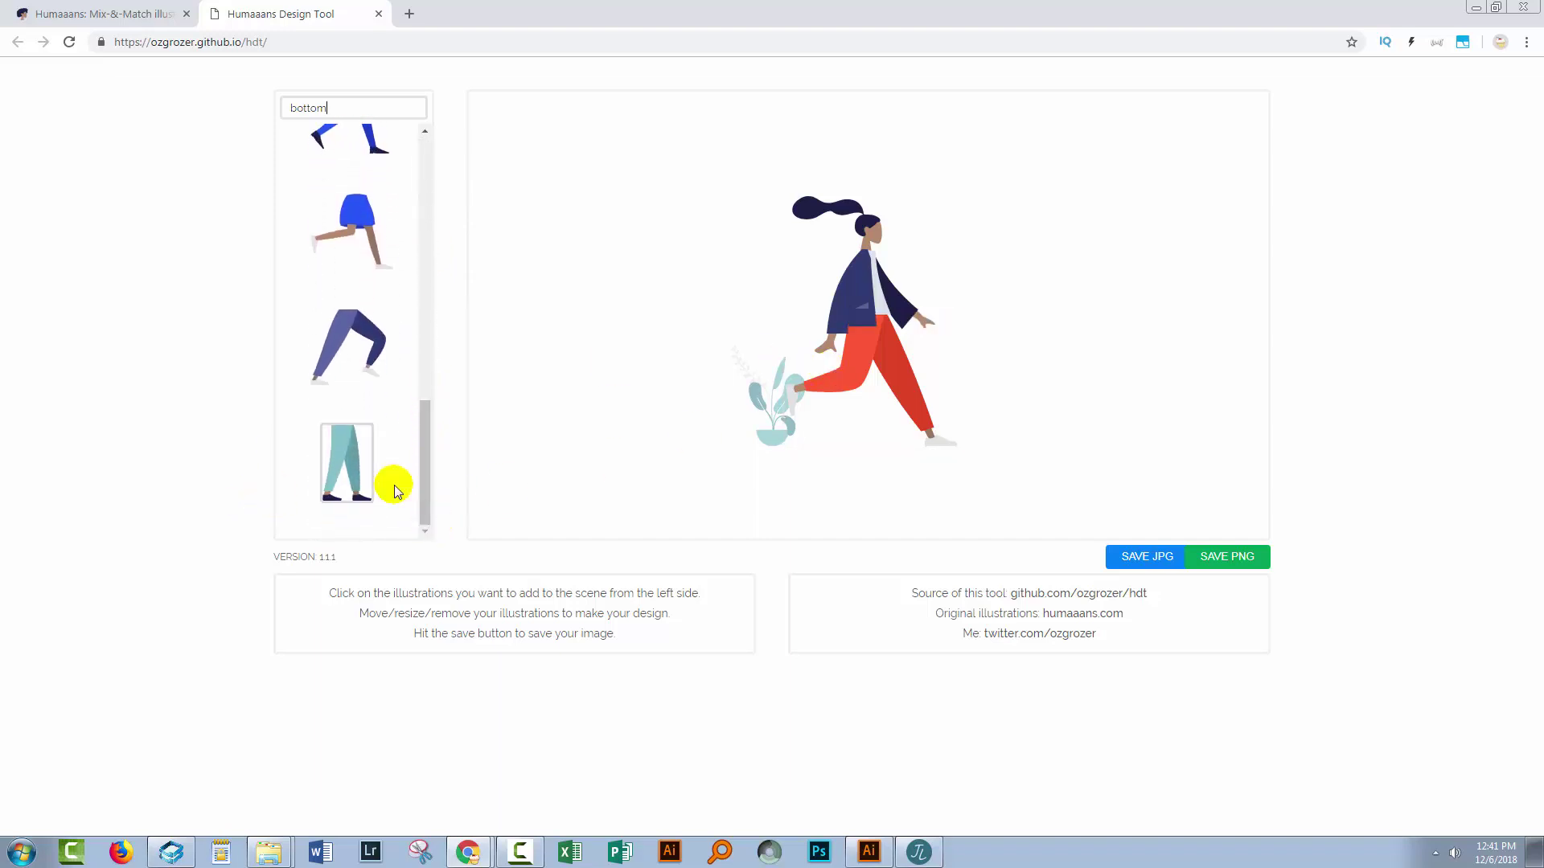
Add the teal trousers to the canvas, enlarge them and park them beside the runner.
scroll(412, 460, "down", 1)
left_click_drag(427, 456, 431, 234)
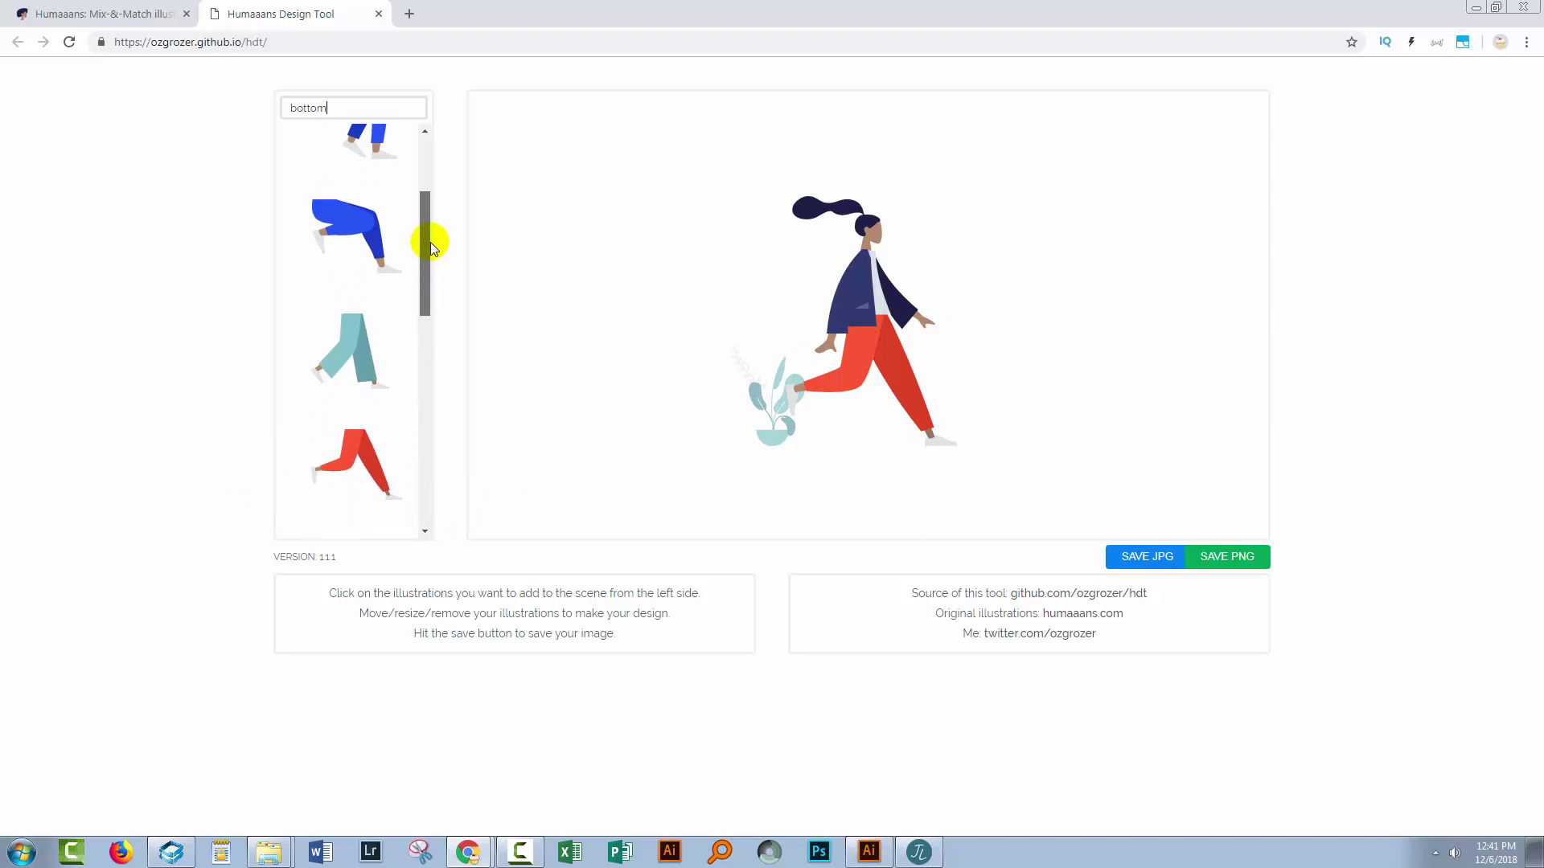
left_click(327, 346)
left_click(321, 371)
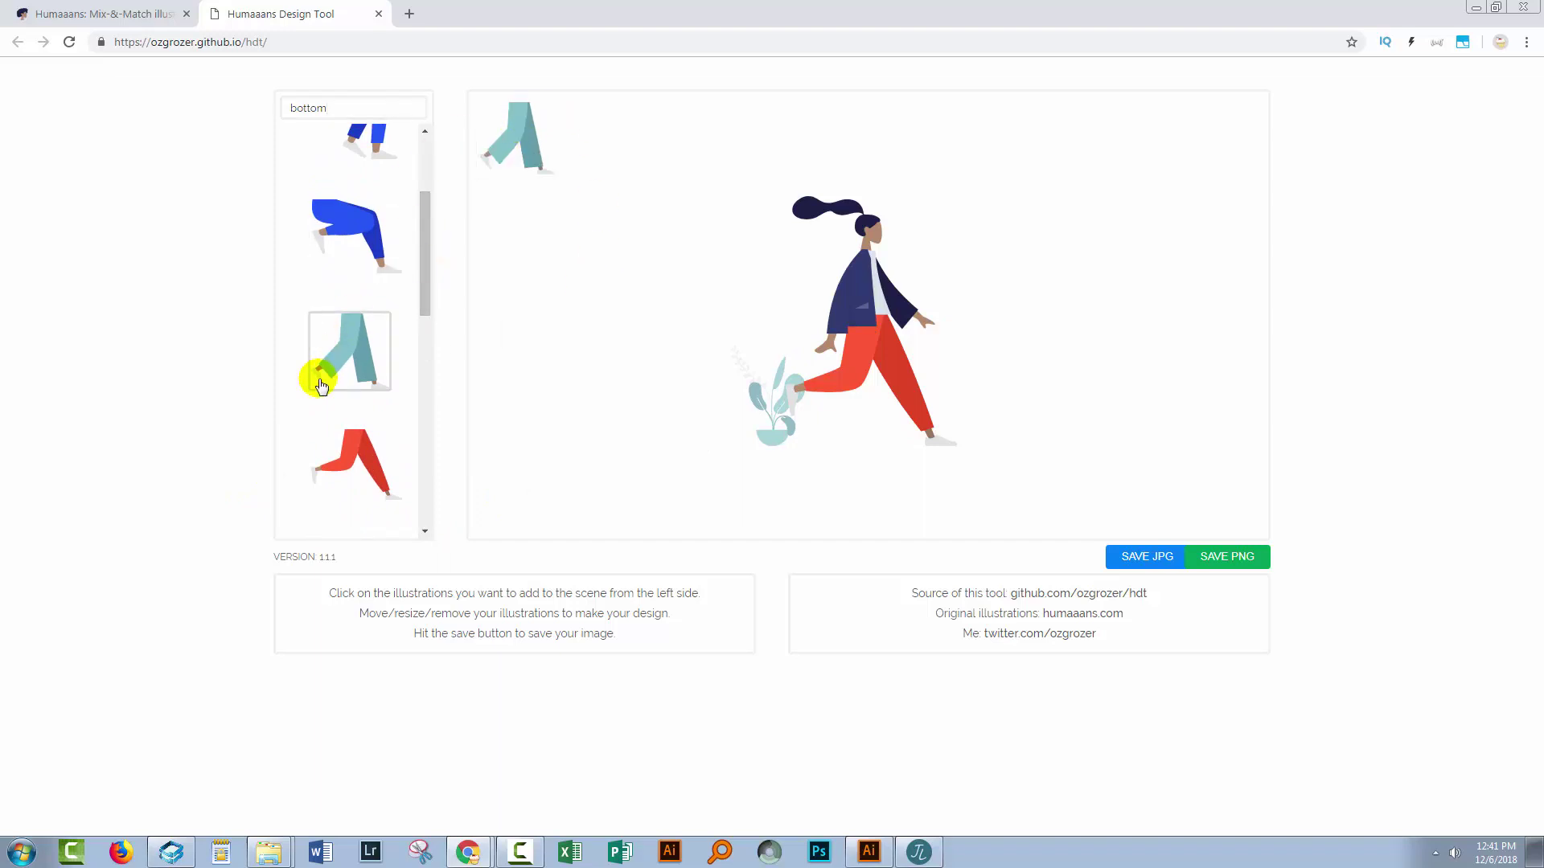
left_click(485, 153)
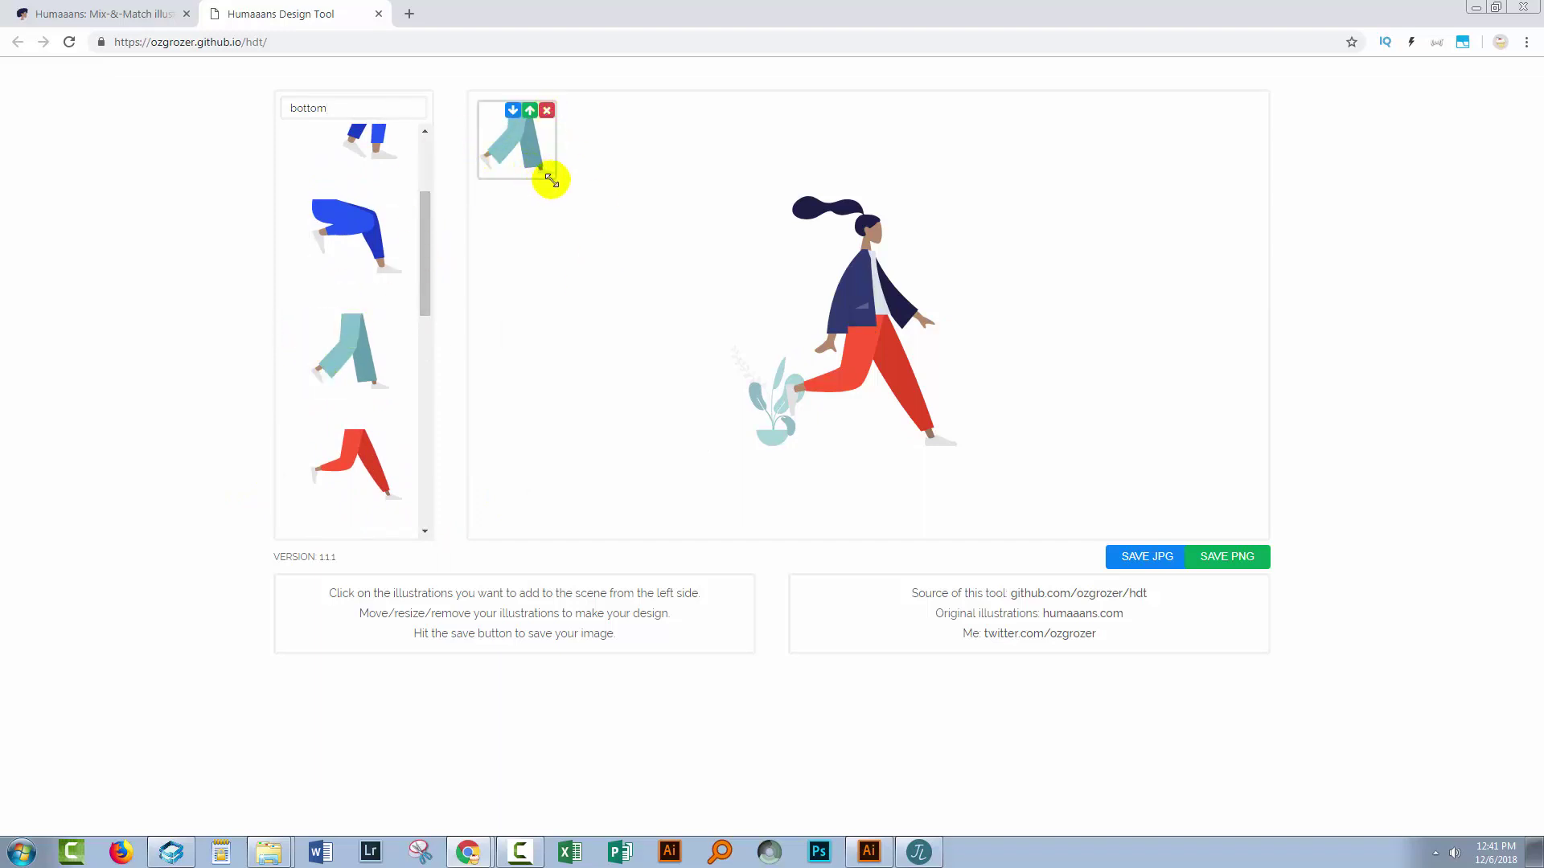
left_click_drag(555, 180, 1033, 455)
left_click(1033, 455)
left_click_drag(965, 386, 1069, 366)
Delete the runner's red trousers from the figure.
left_click(839, 375)
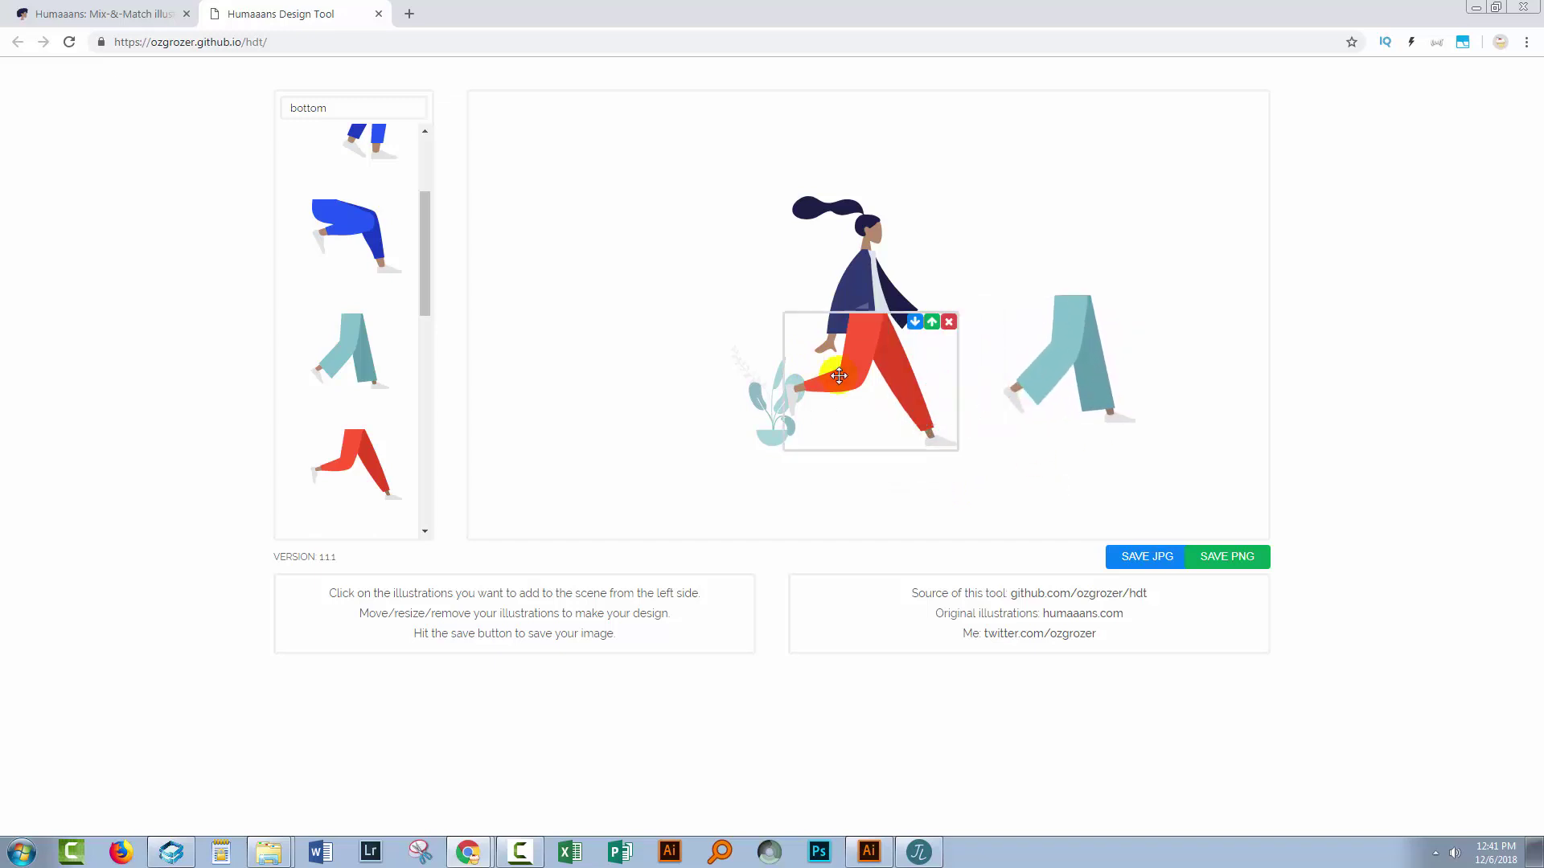
left_click(1027, 386)
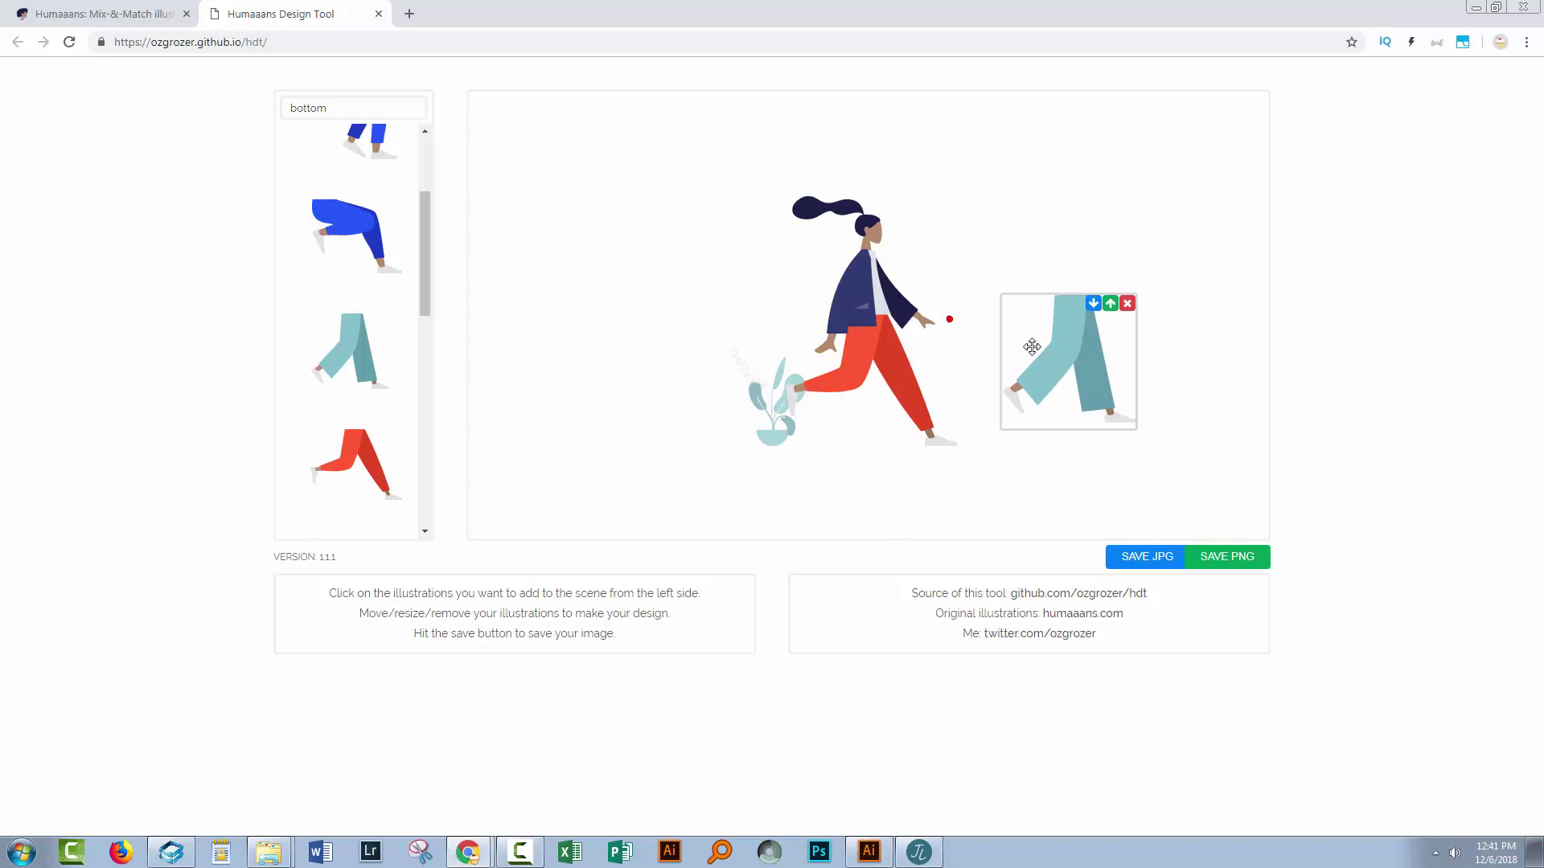
left_click(917, 344)
left_click(949, 322)
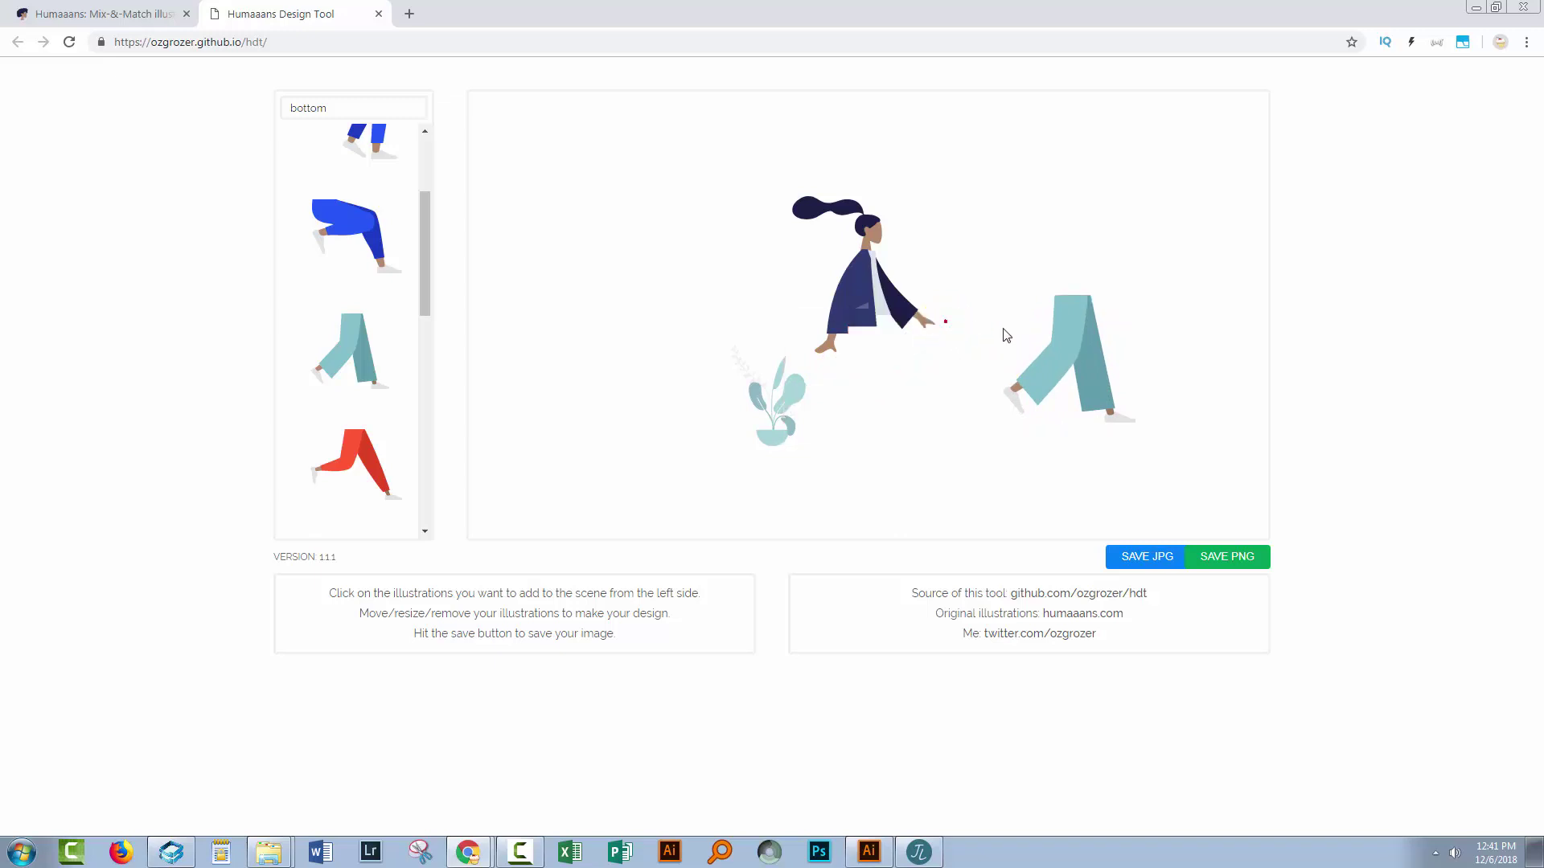
left_click(1041, 335)
Fit the teal trousers under the figure's torso.
left_click(889, 338)
left_click(1085, 365)
left_click(627, 383)
left_click_drag(1075, 376, 880, 395)
left_click(1027, 397)
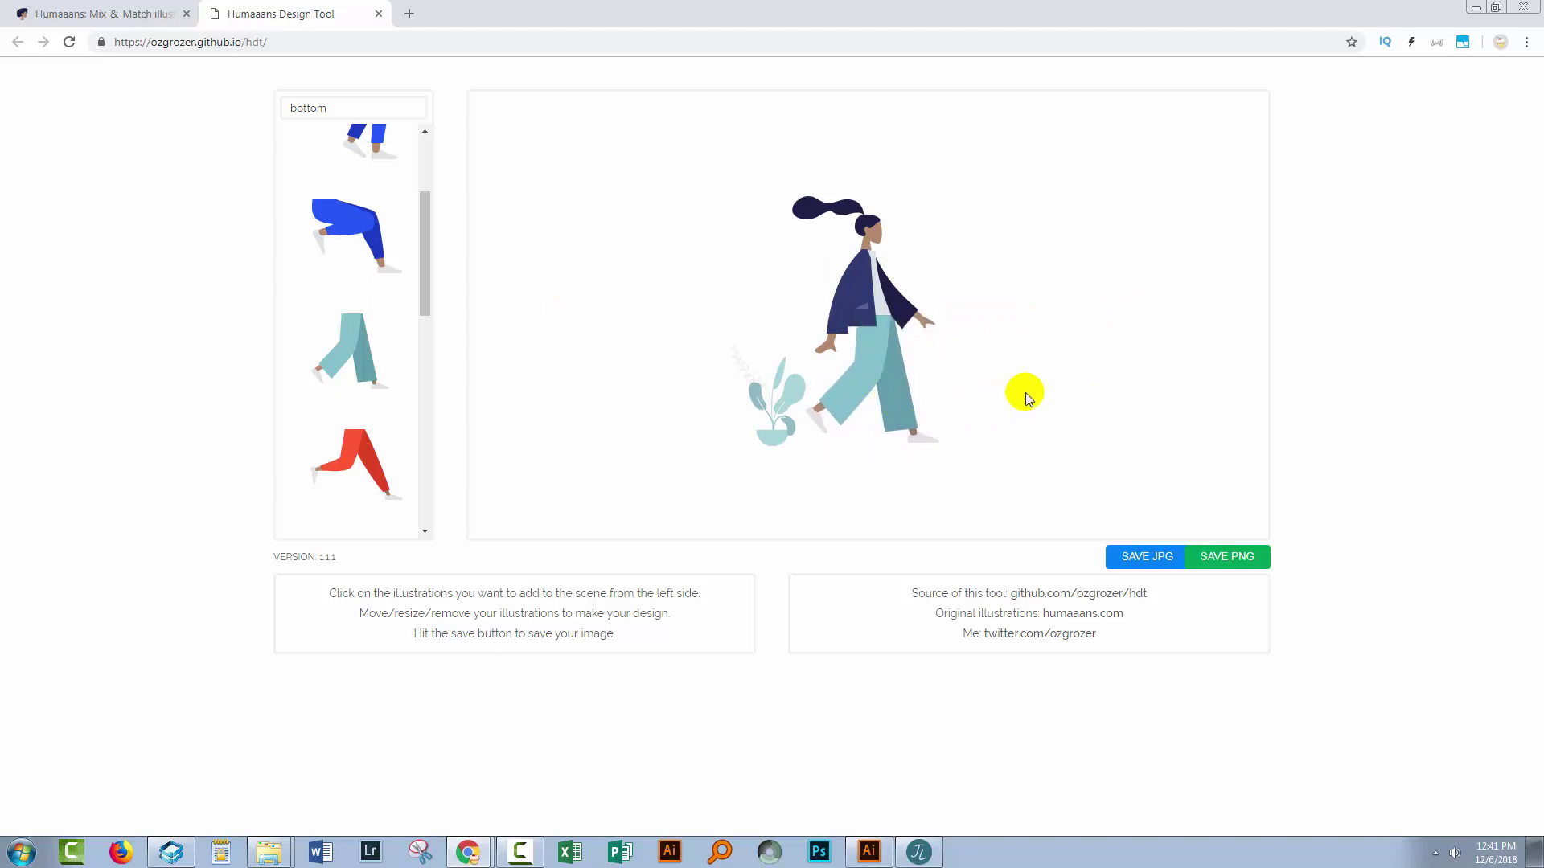
left_click(872, 413)
left_click(641, 345)
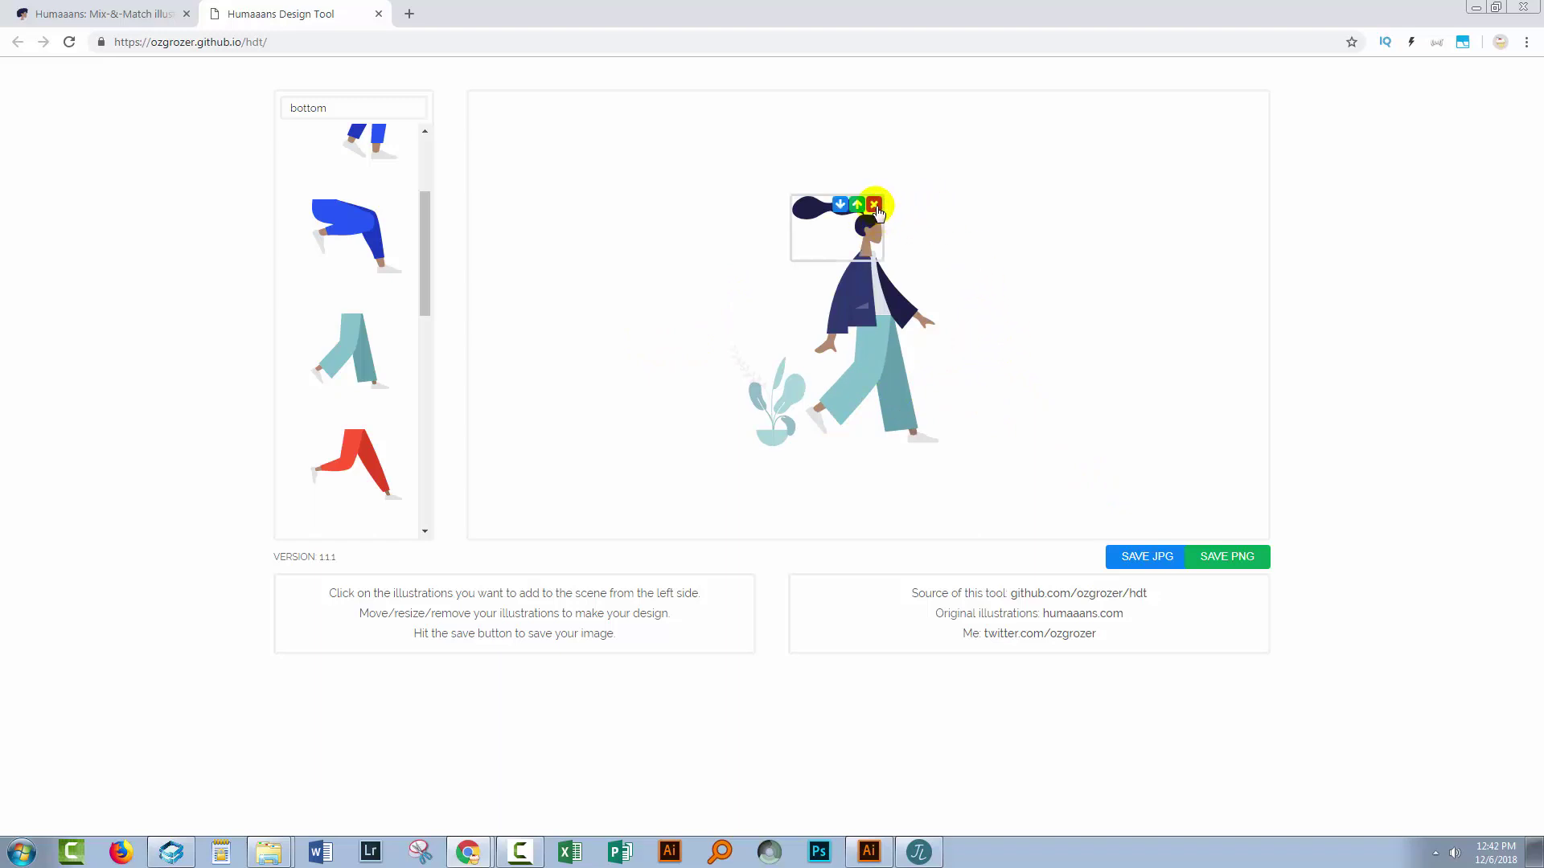
Delete the ponytail head and filter the library by 'head'.
left_click(874, 205)
double_click(335, 106)
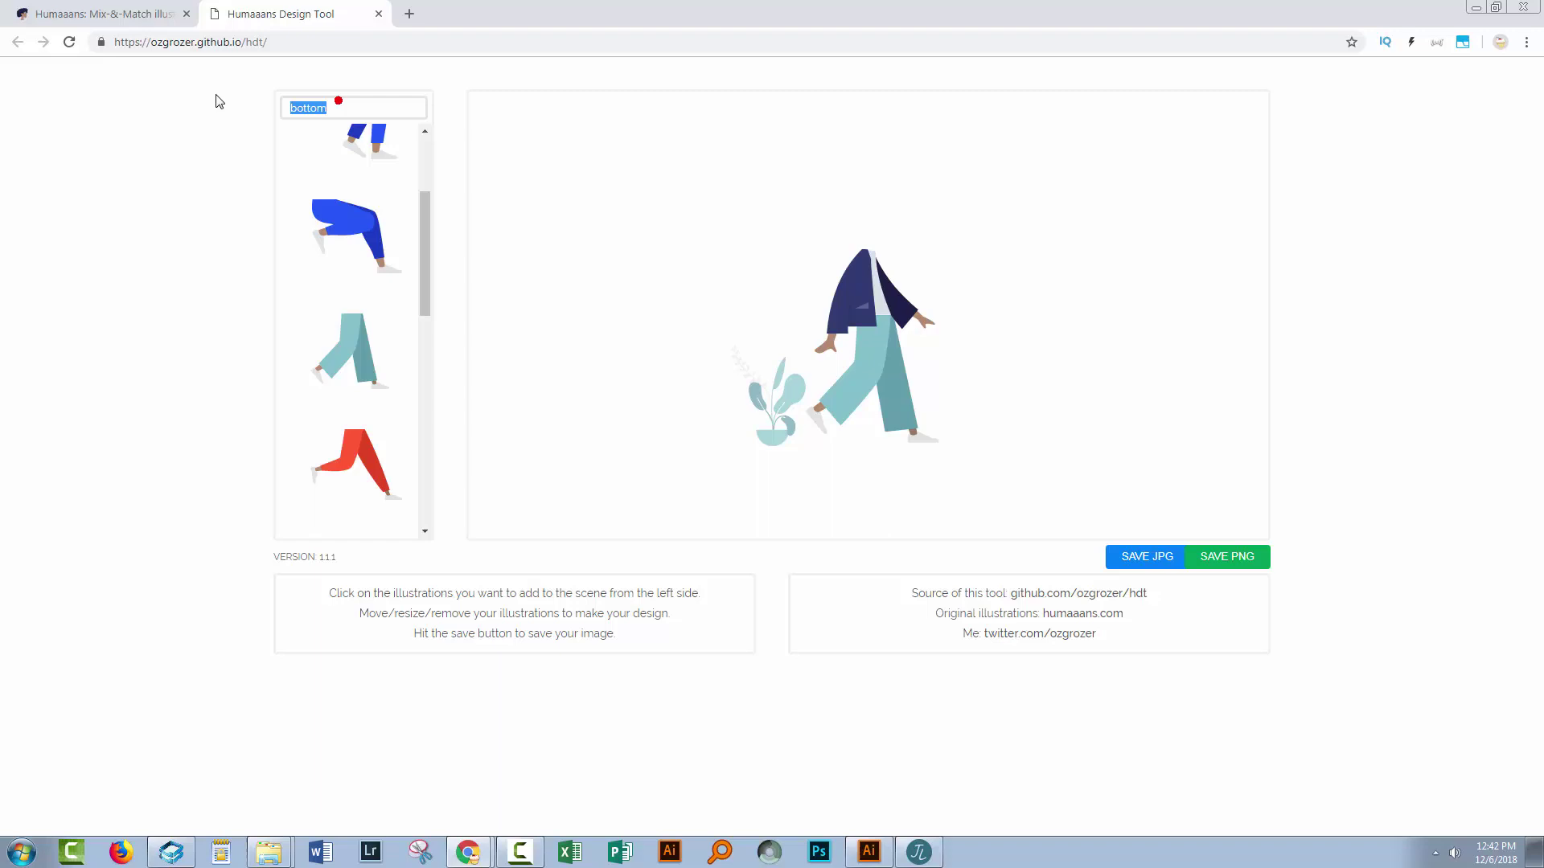
type("heads")
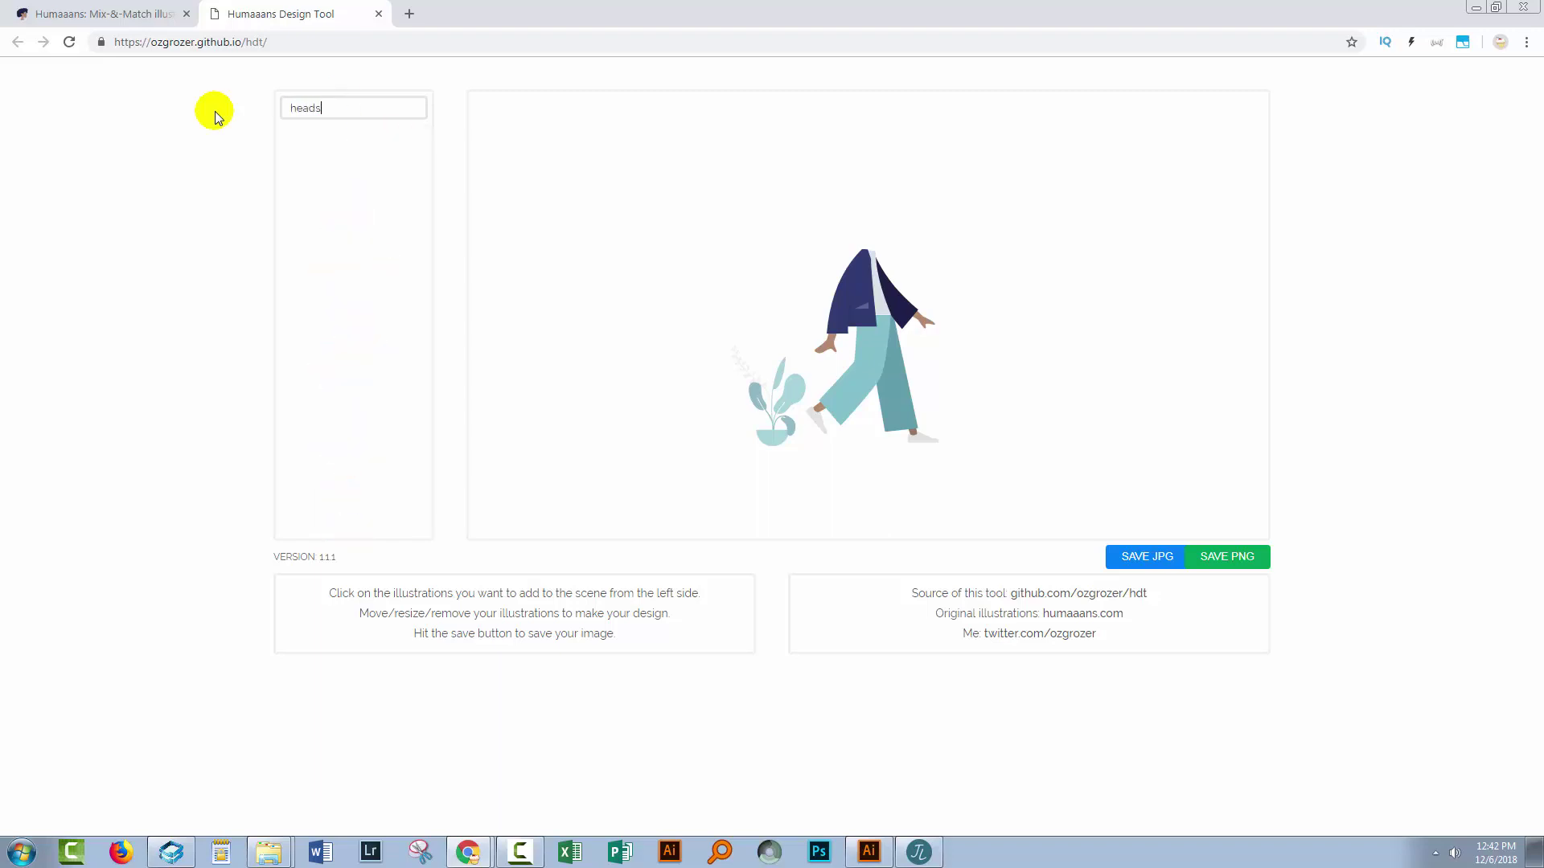
key("BackSpace")
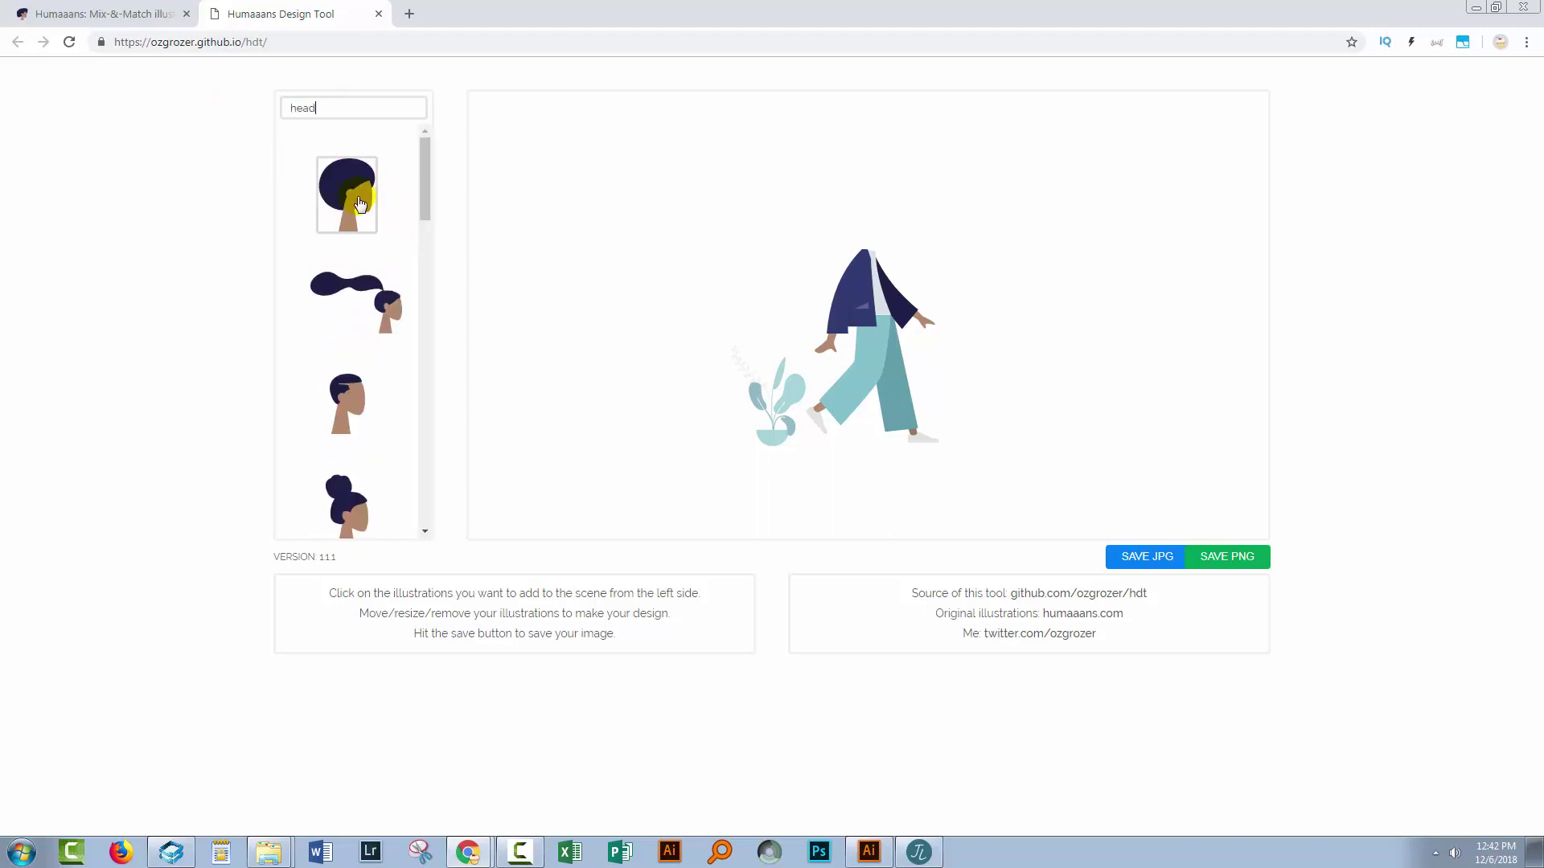
scroll(426, 208, "down", 3)
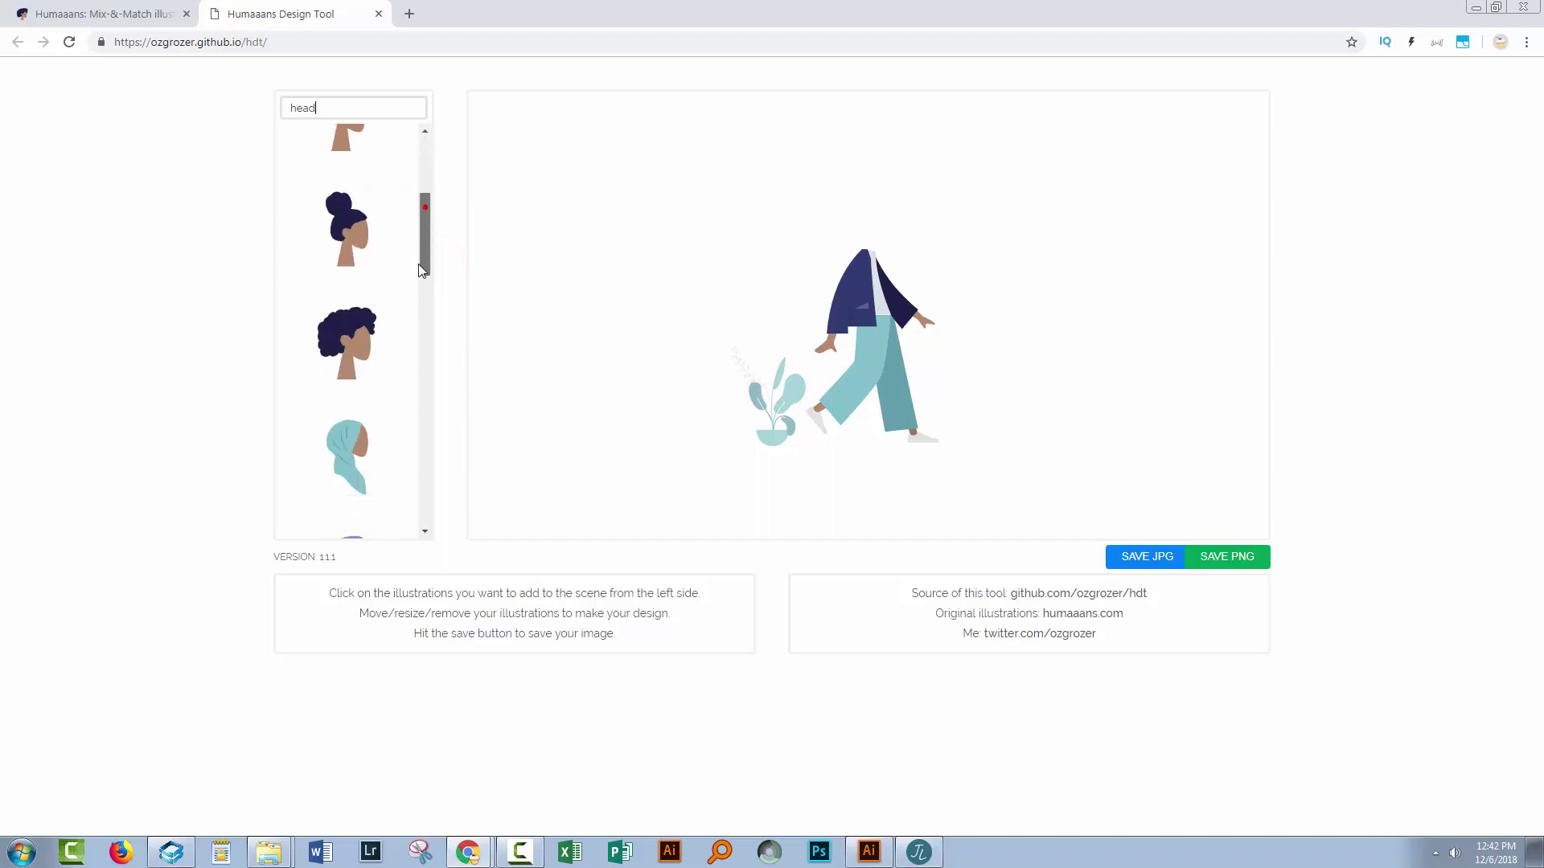
Add the curly-haired head and shrink it to sit on the figure's neck.
left_click(401, 307)
left_click_drag(542, 167, 705, 166)
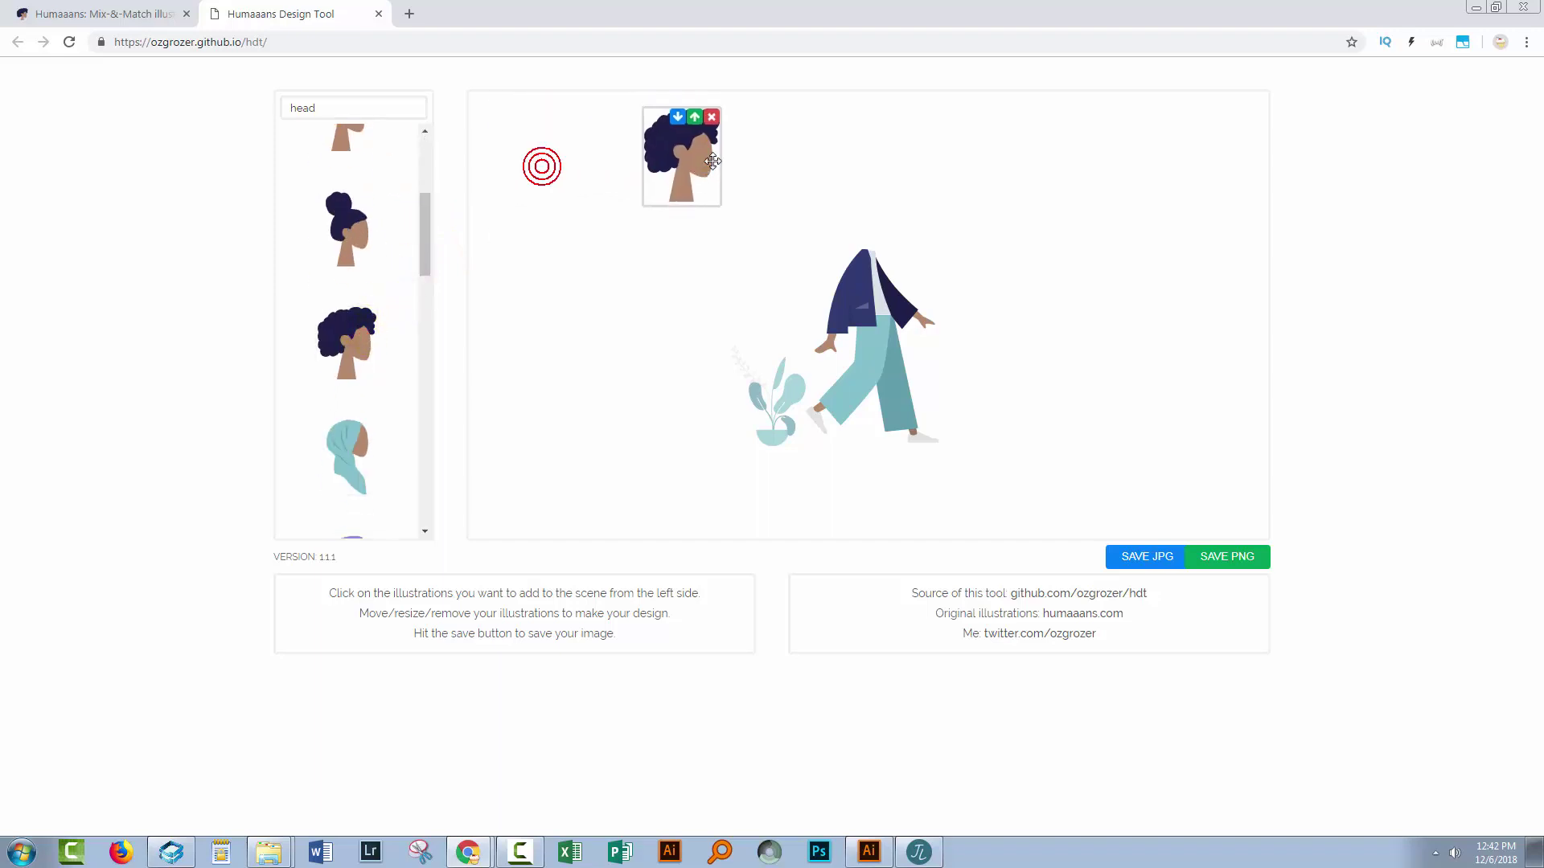
left_click_drag(718, 107, 887, 201)
left_click(965, 242)
left_click(883, 223)
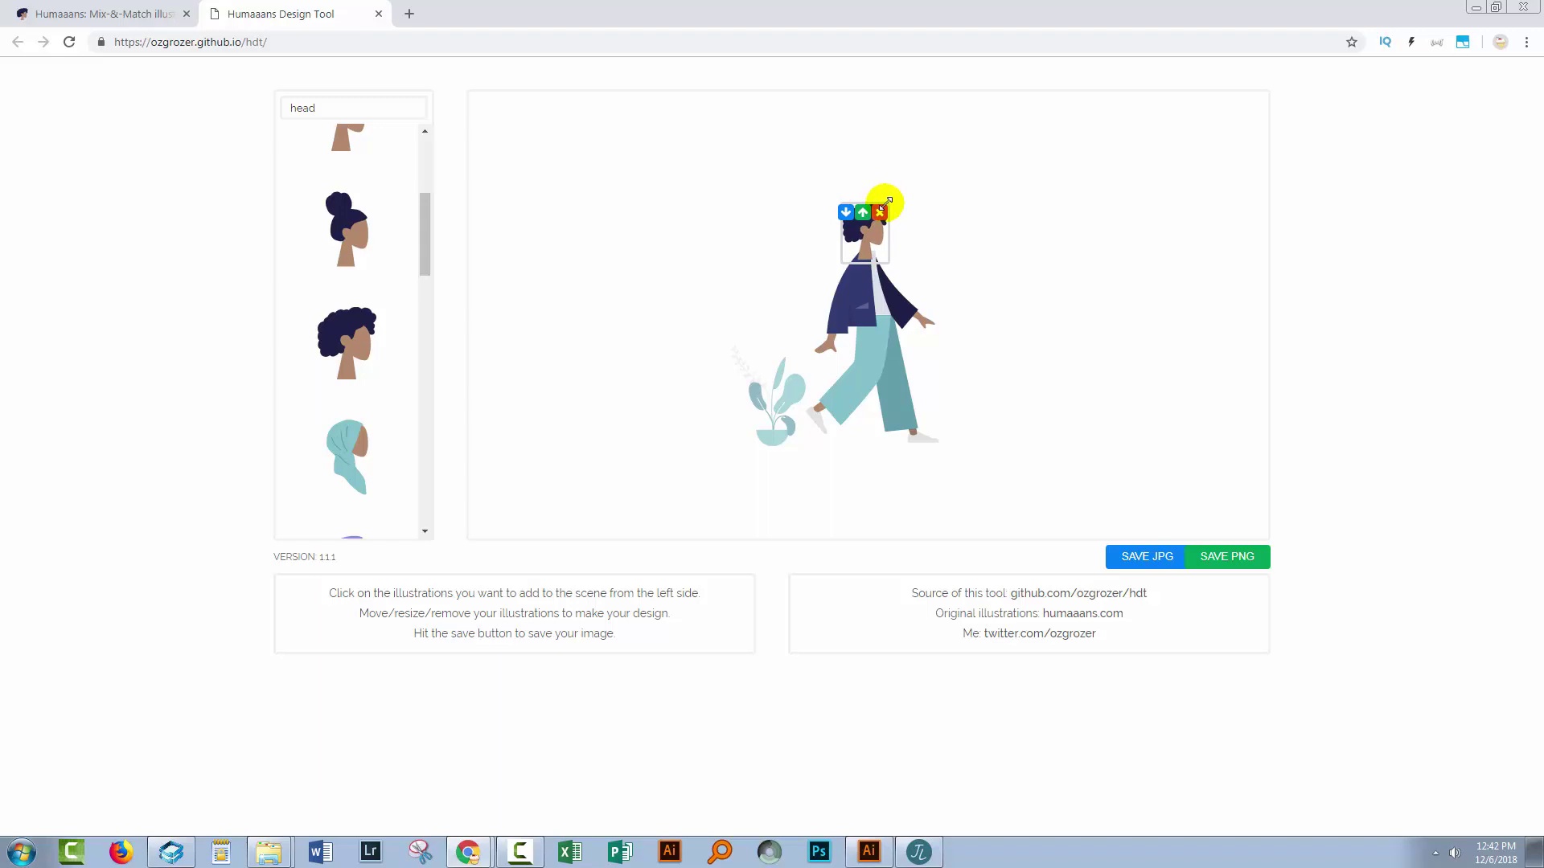
left_click(970, 276)
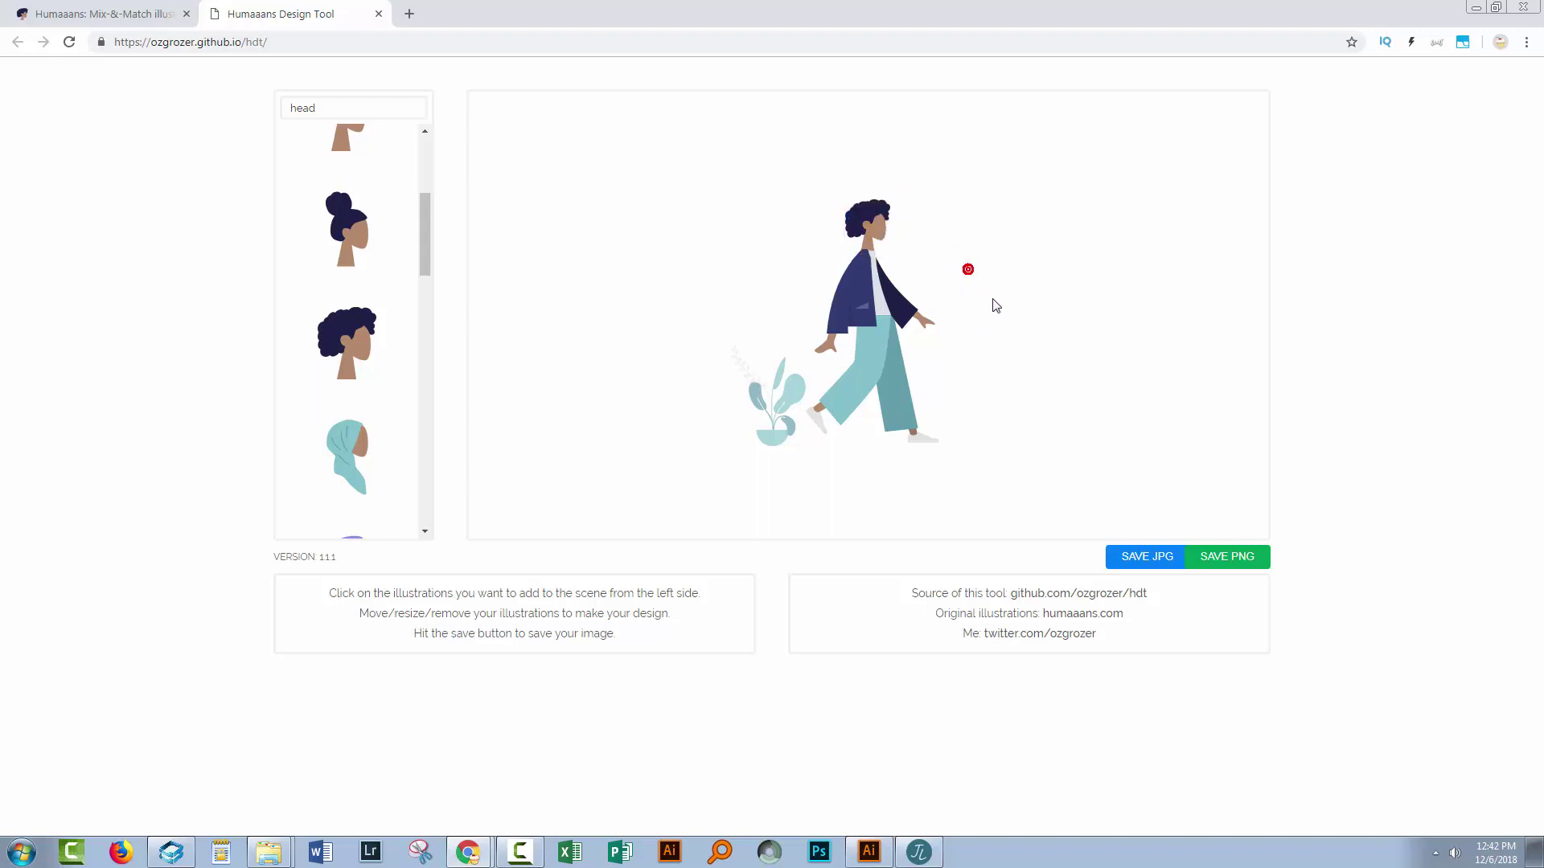
mouse_move(893, 261)
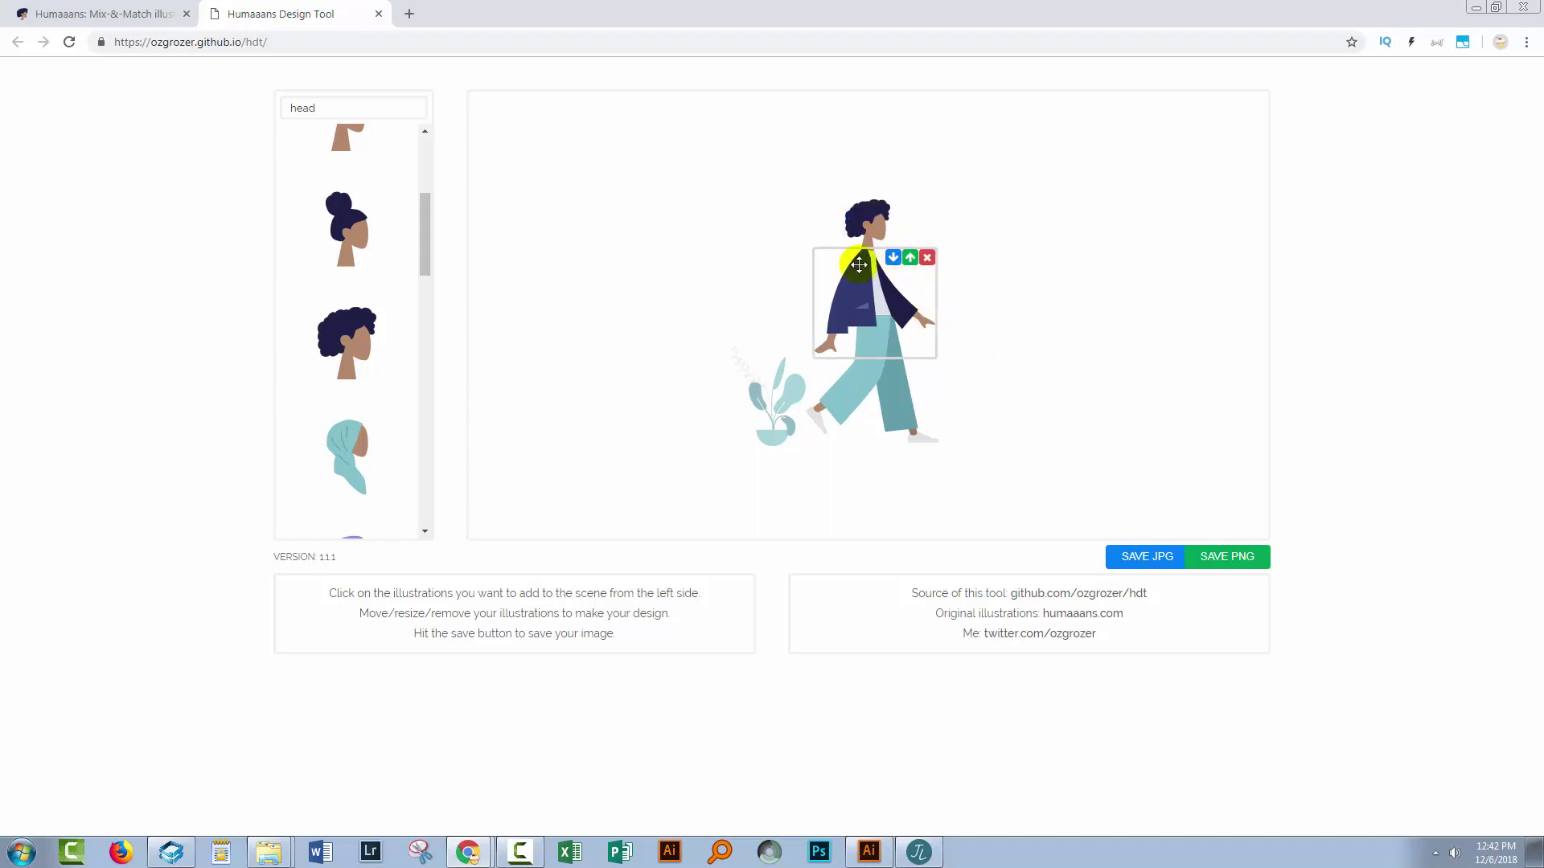
mouse_move(878, 219)
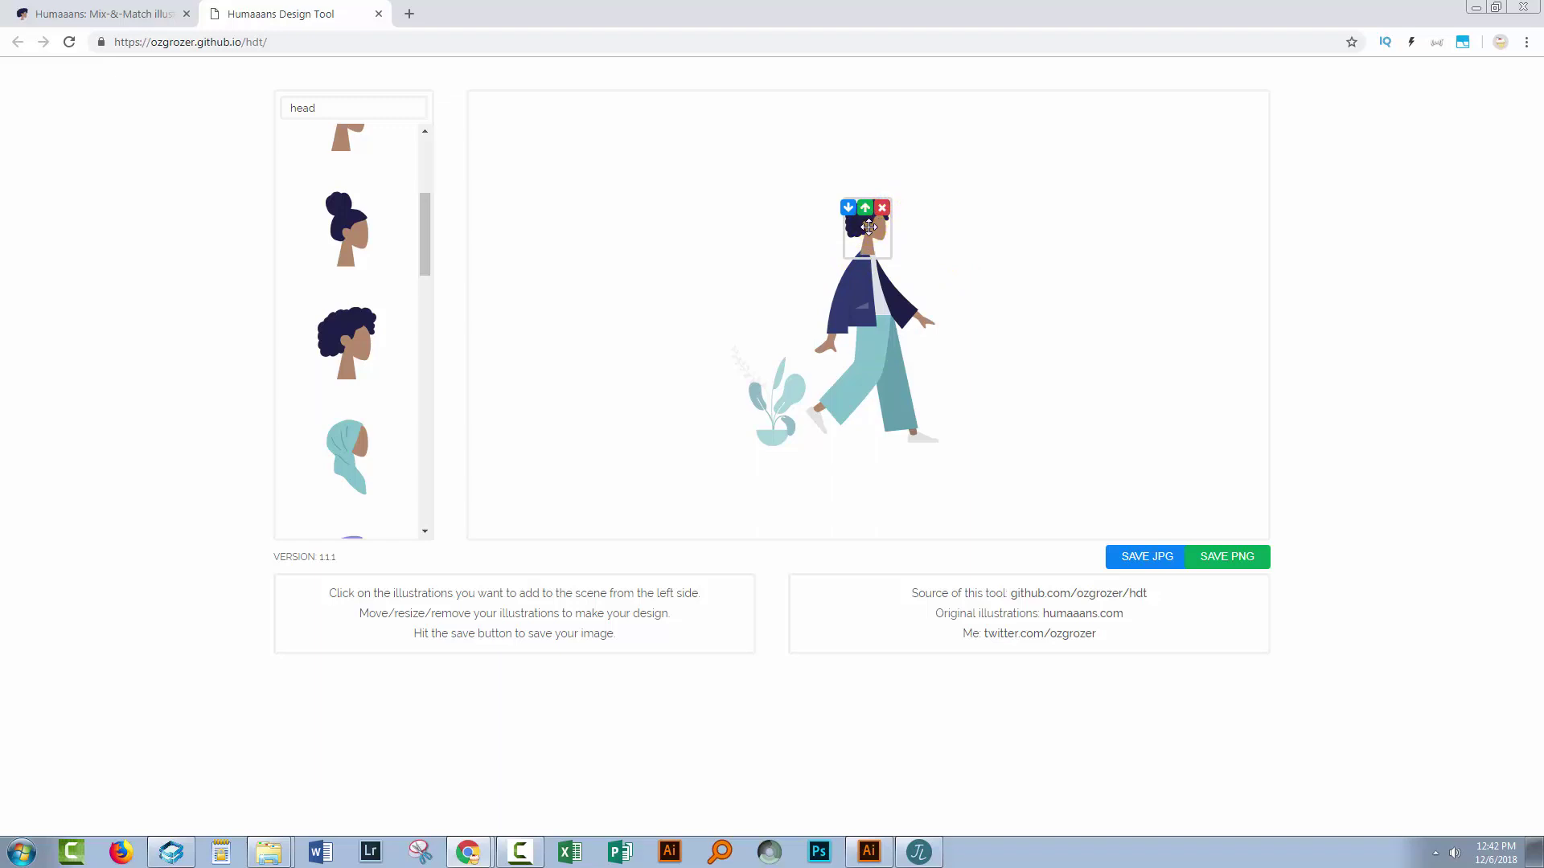
left_click(962, 262)
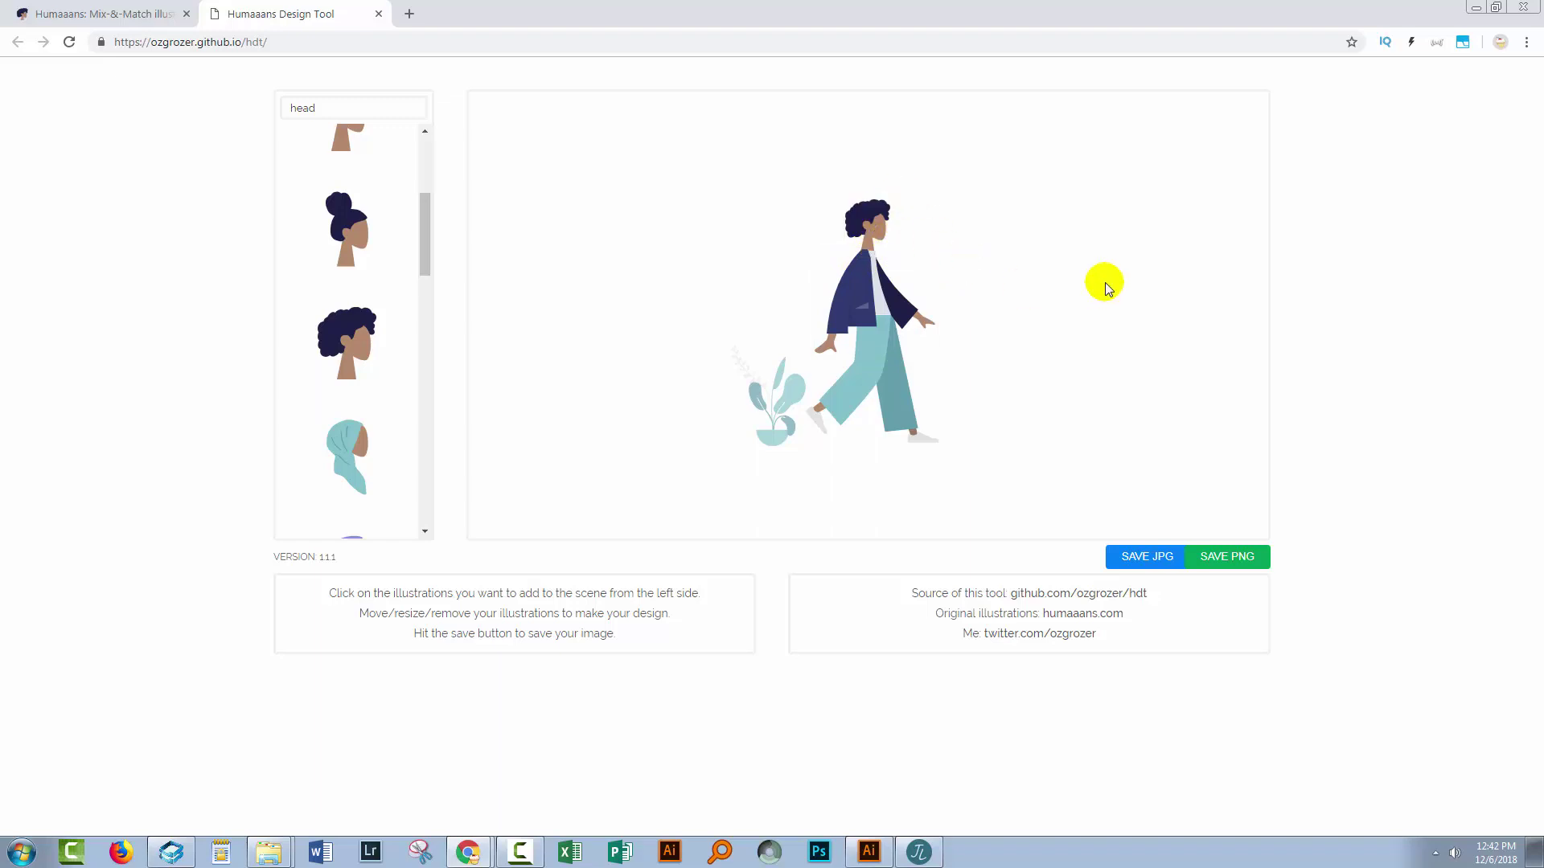
mouse_move(861, 441)
left_click_drag(420, 228, 418, 164)
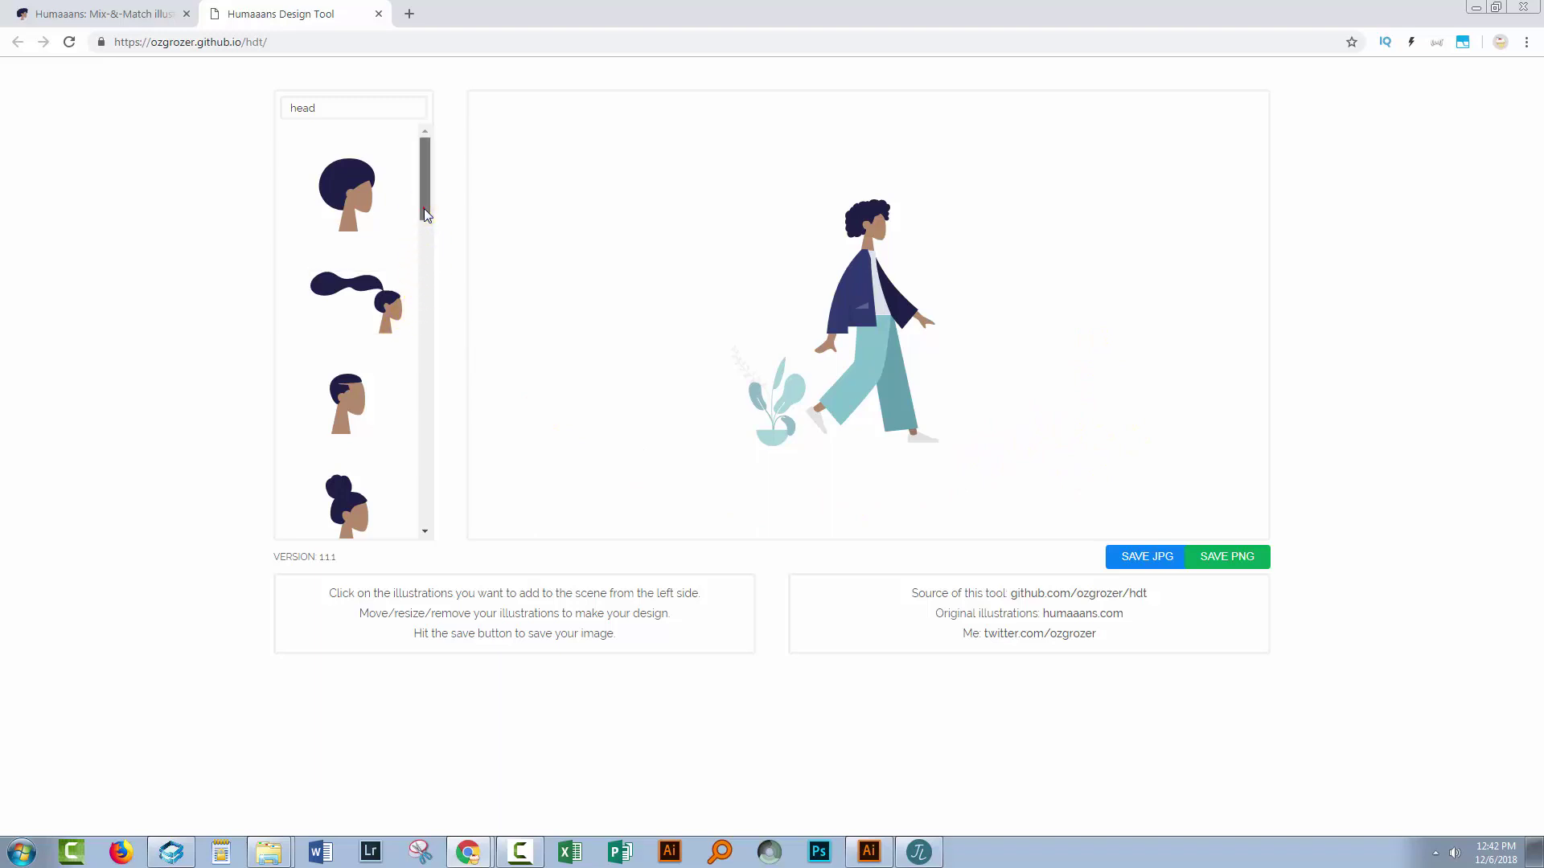
left_click_drag(424, 213, 424, 524)
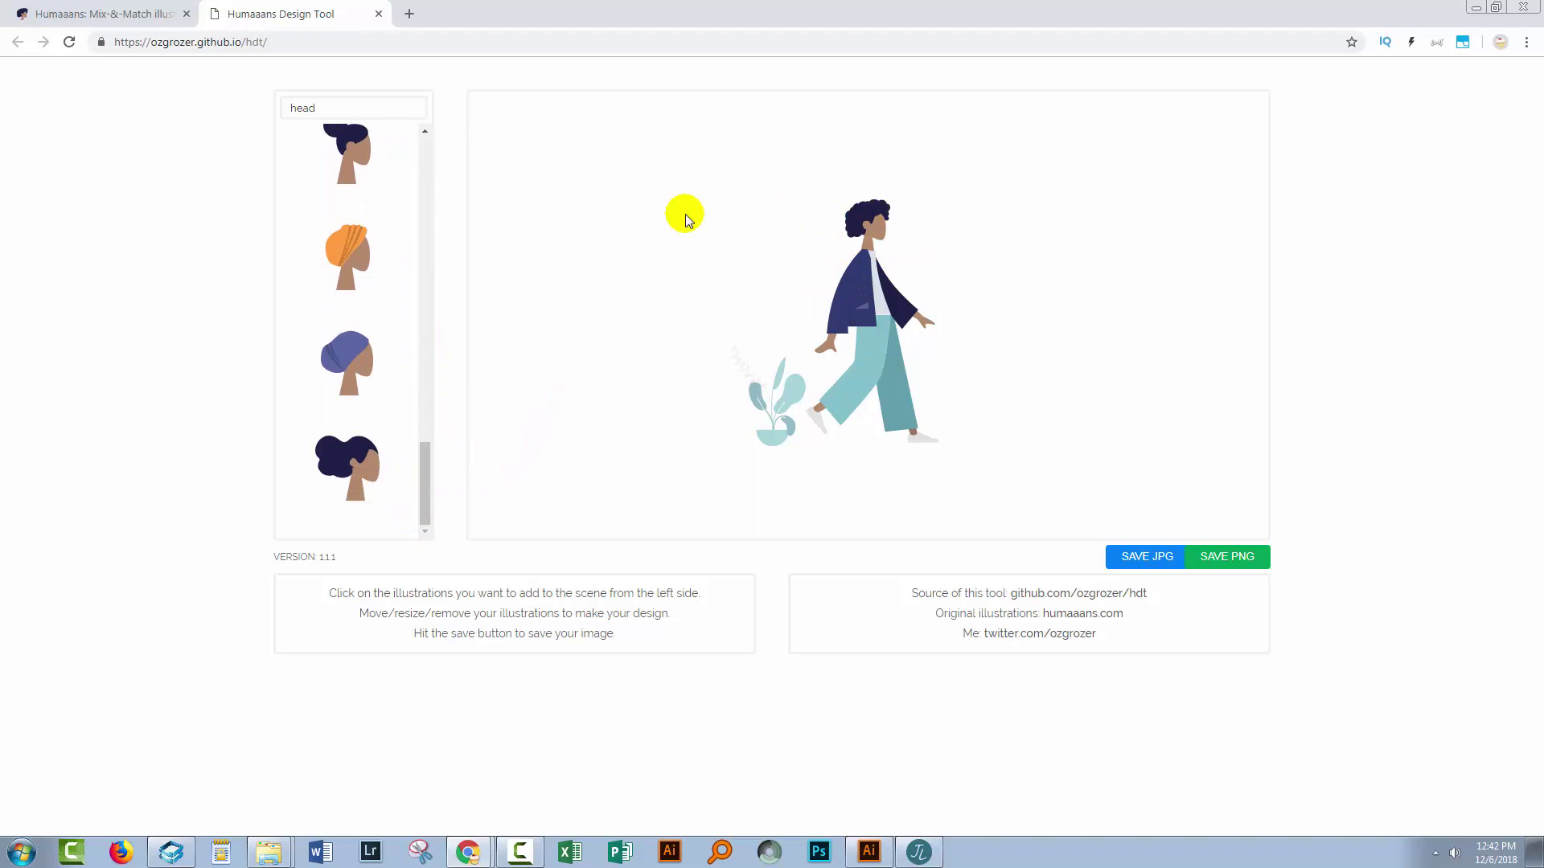
left_click(774, 386)
left_click(517, 434)
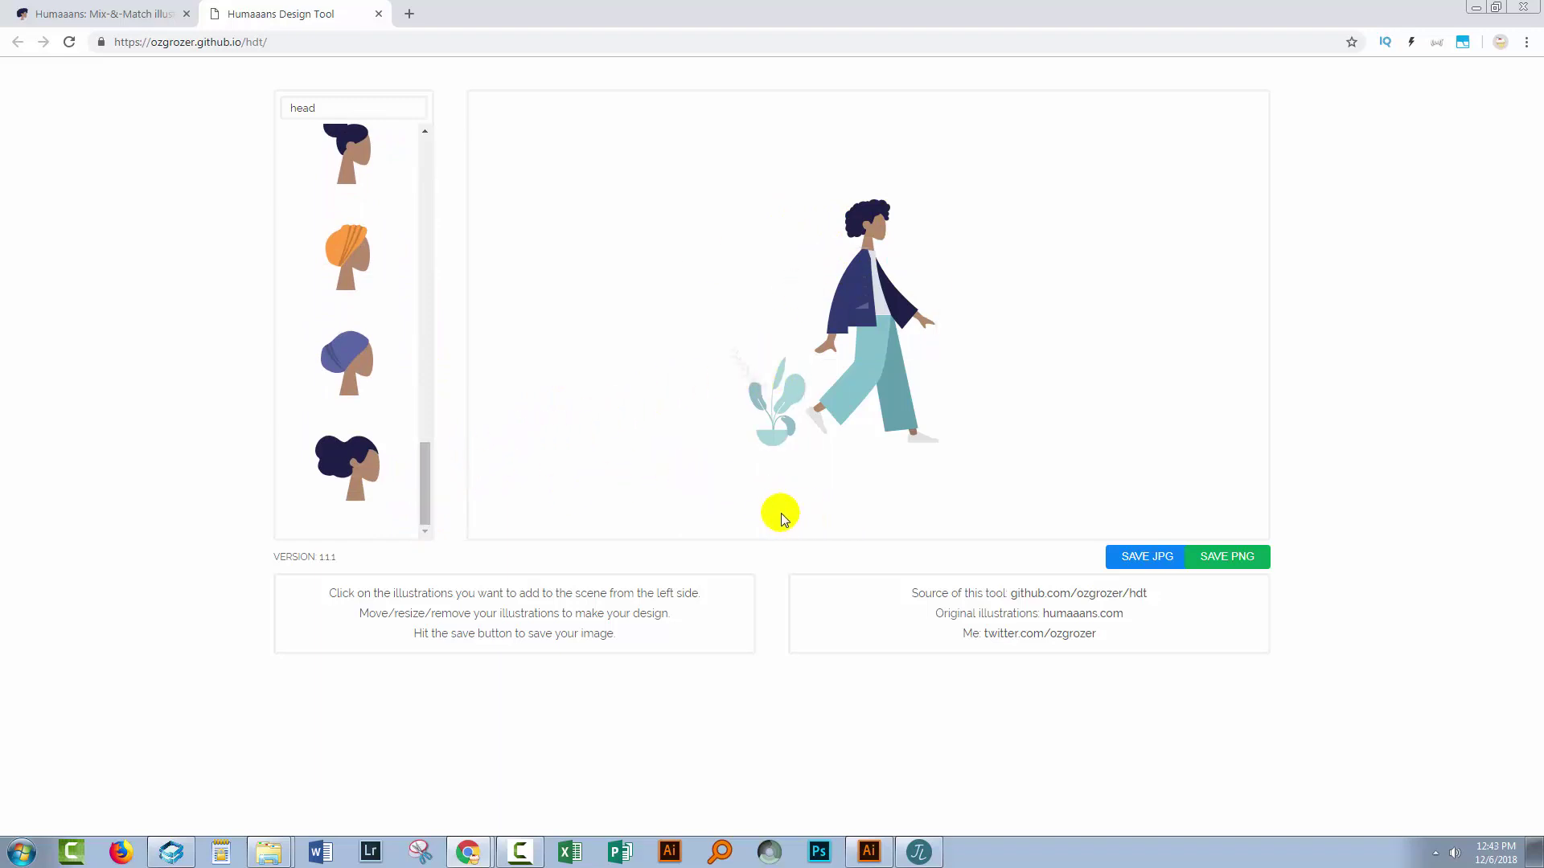
left_click_drag(419, 473, 423, 138)
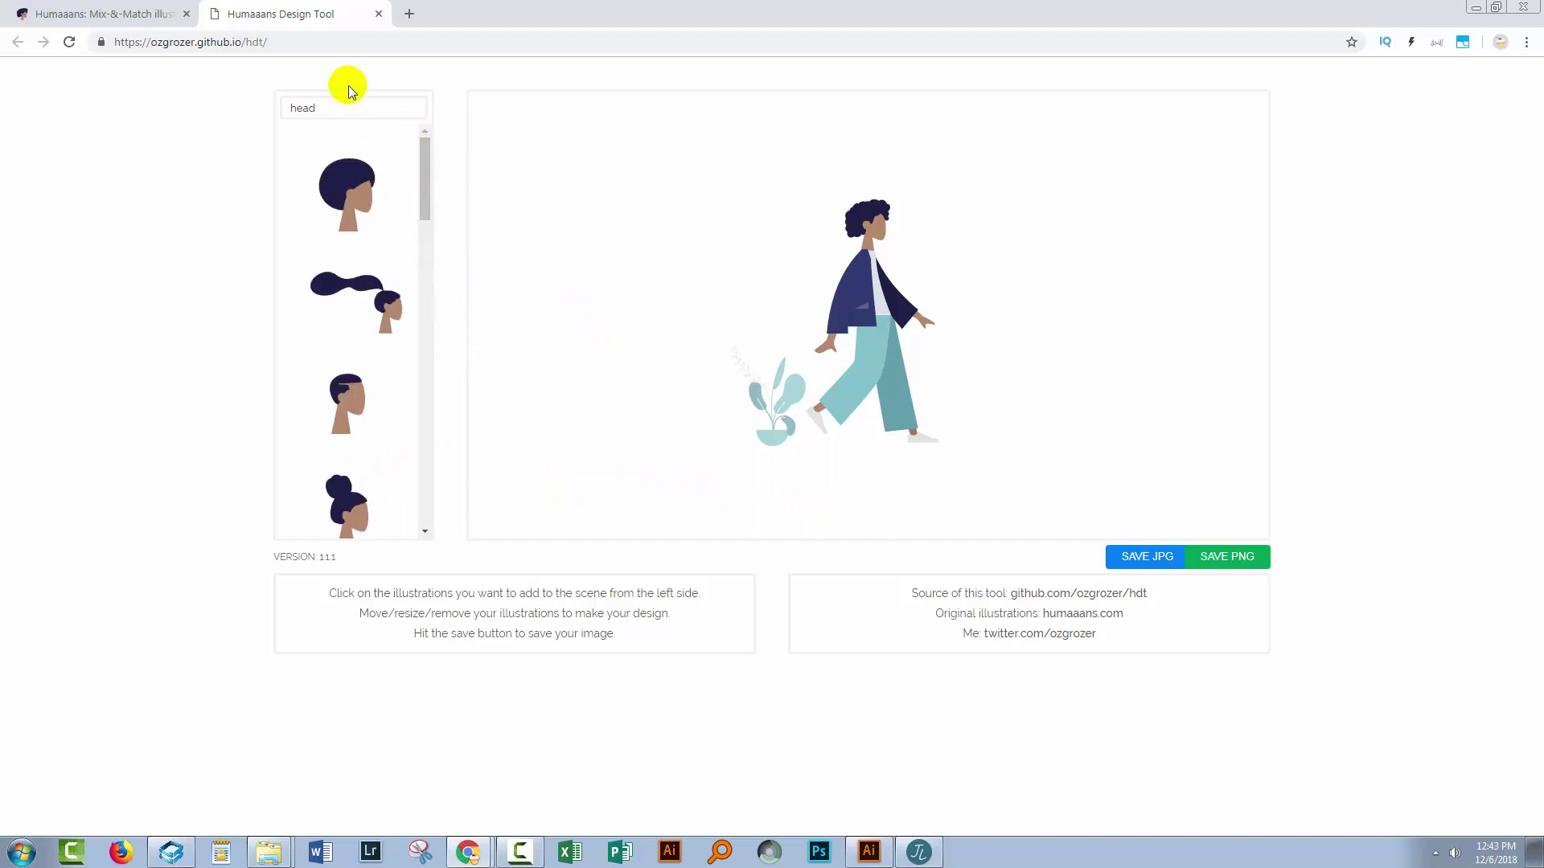
double_click(339, 109)
type("sho")
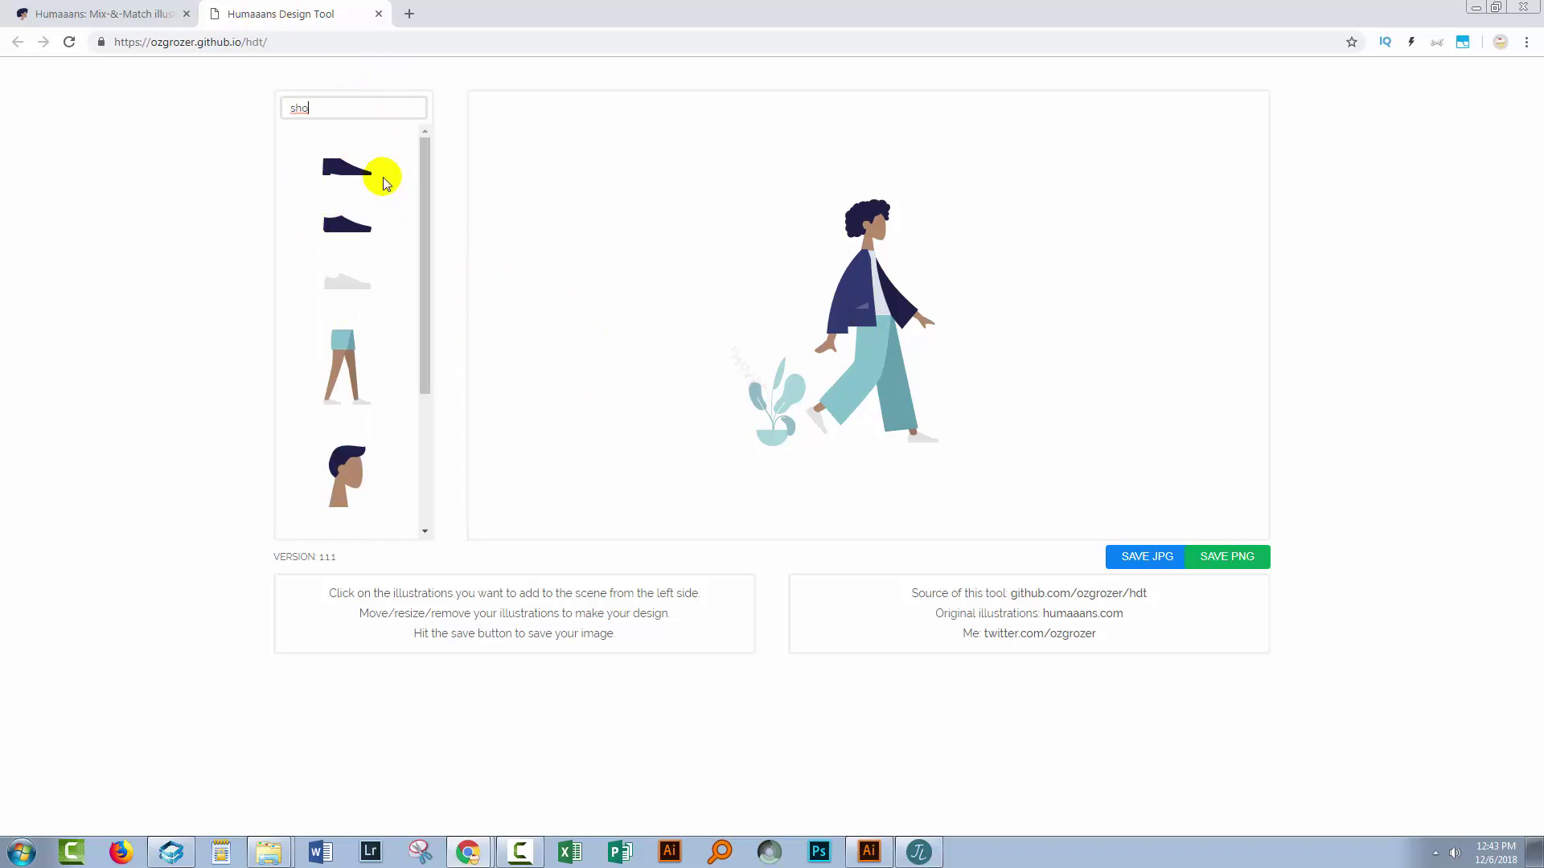
left_click(342, 289)
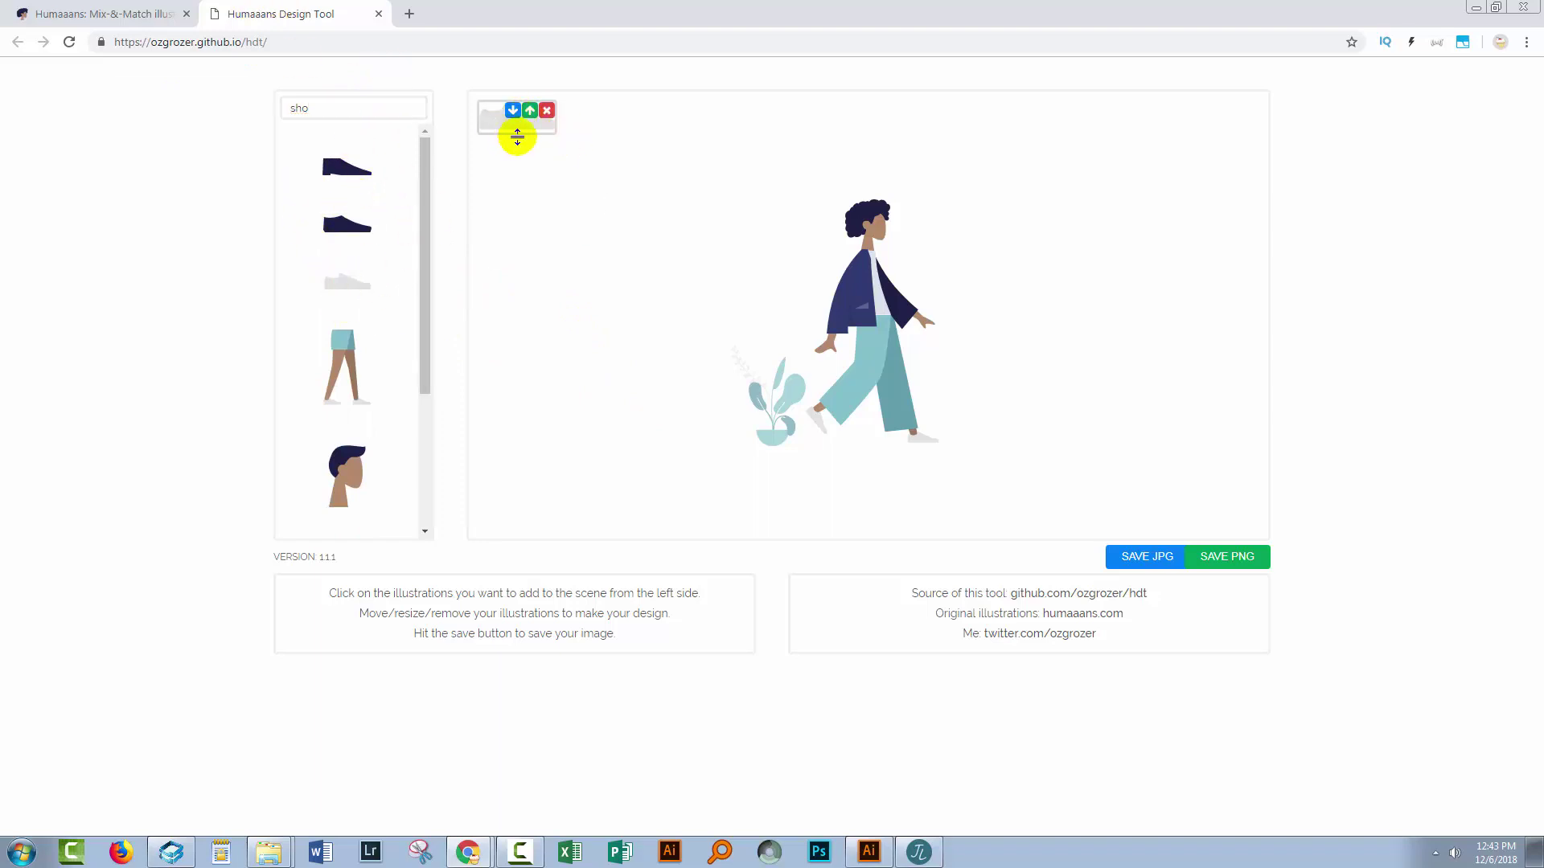
left_click(810, 445)
left_click(822, 443)
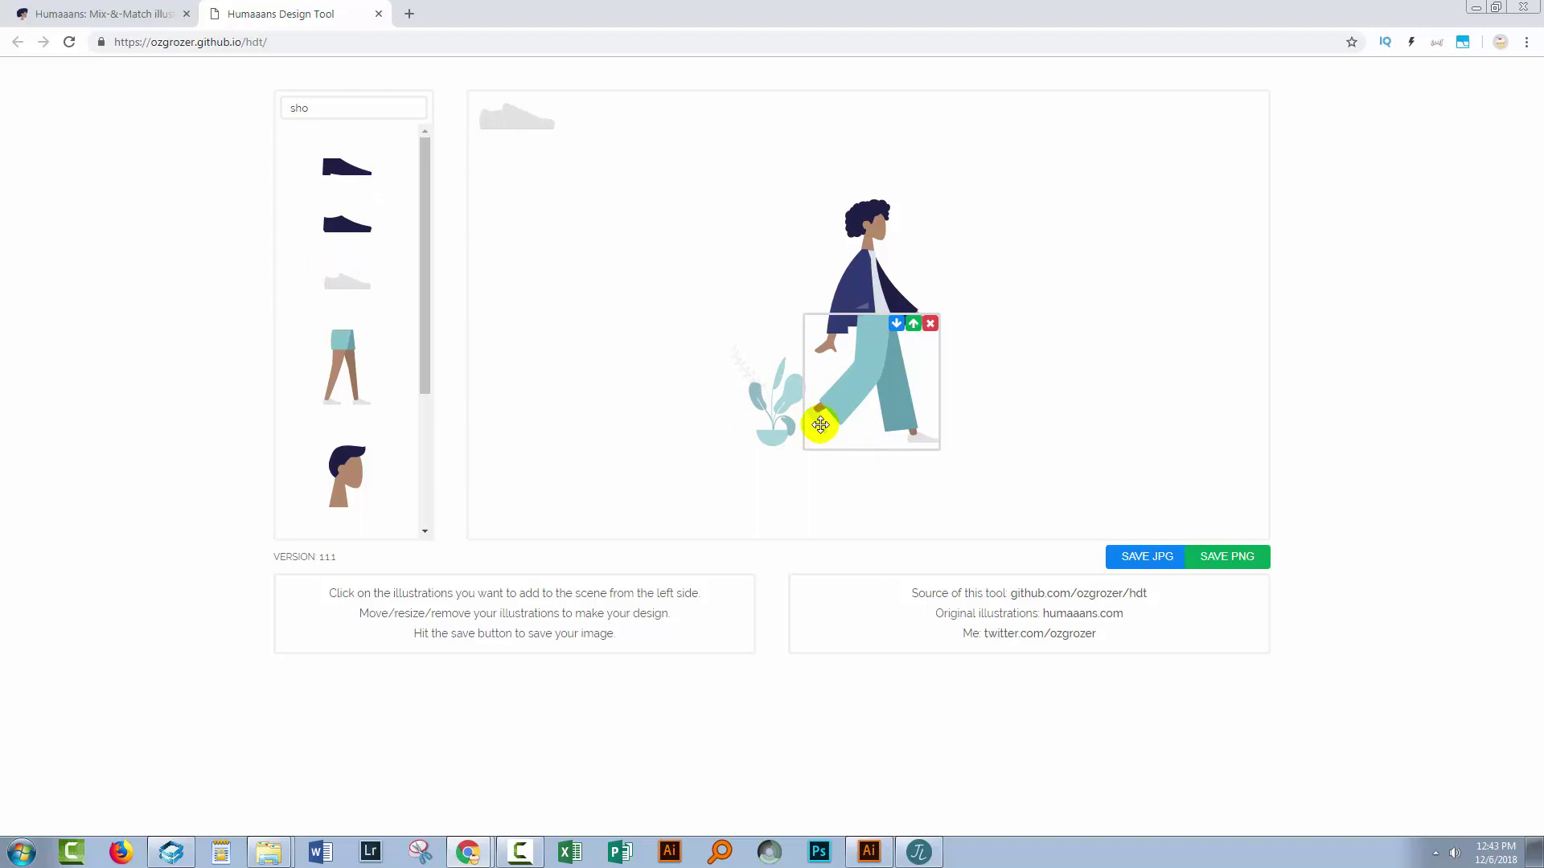
left_click(794, 422)
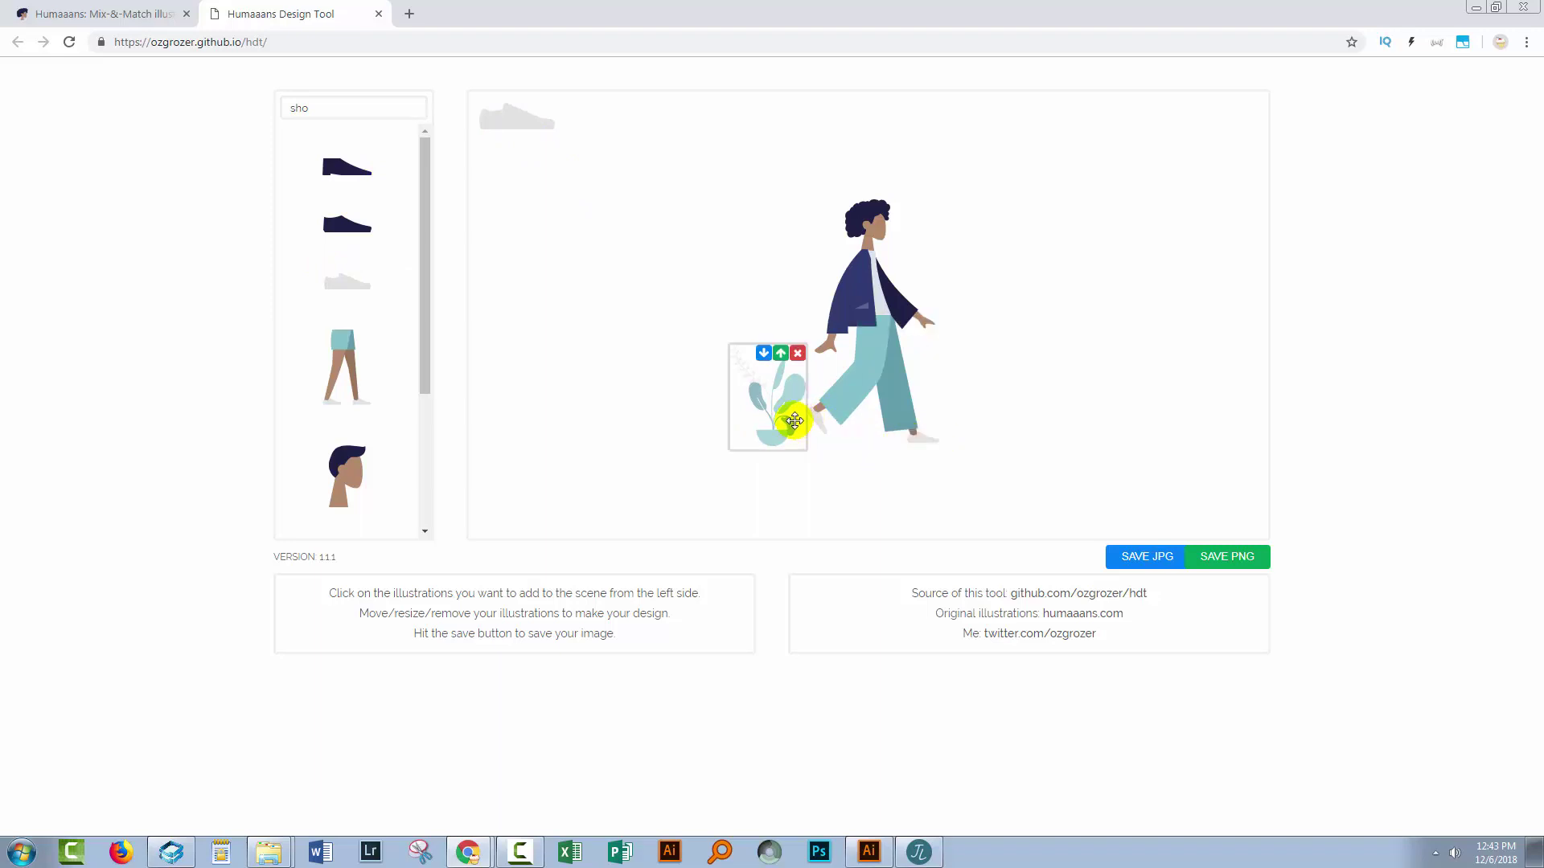
left_click(811, 408)
left_click(532, 119)
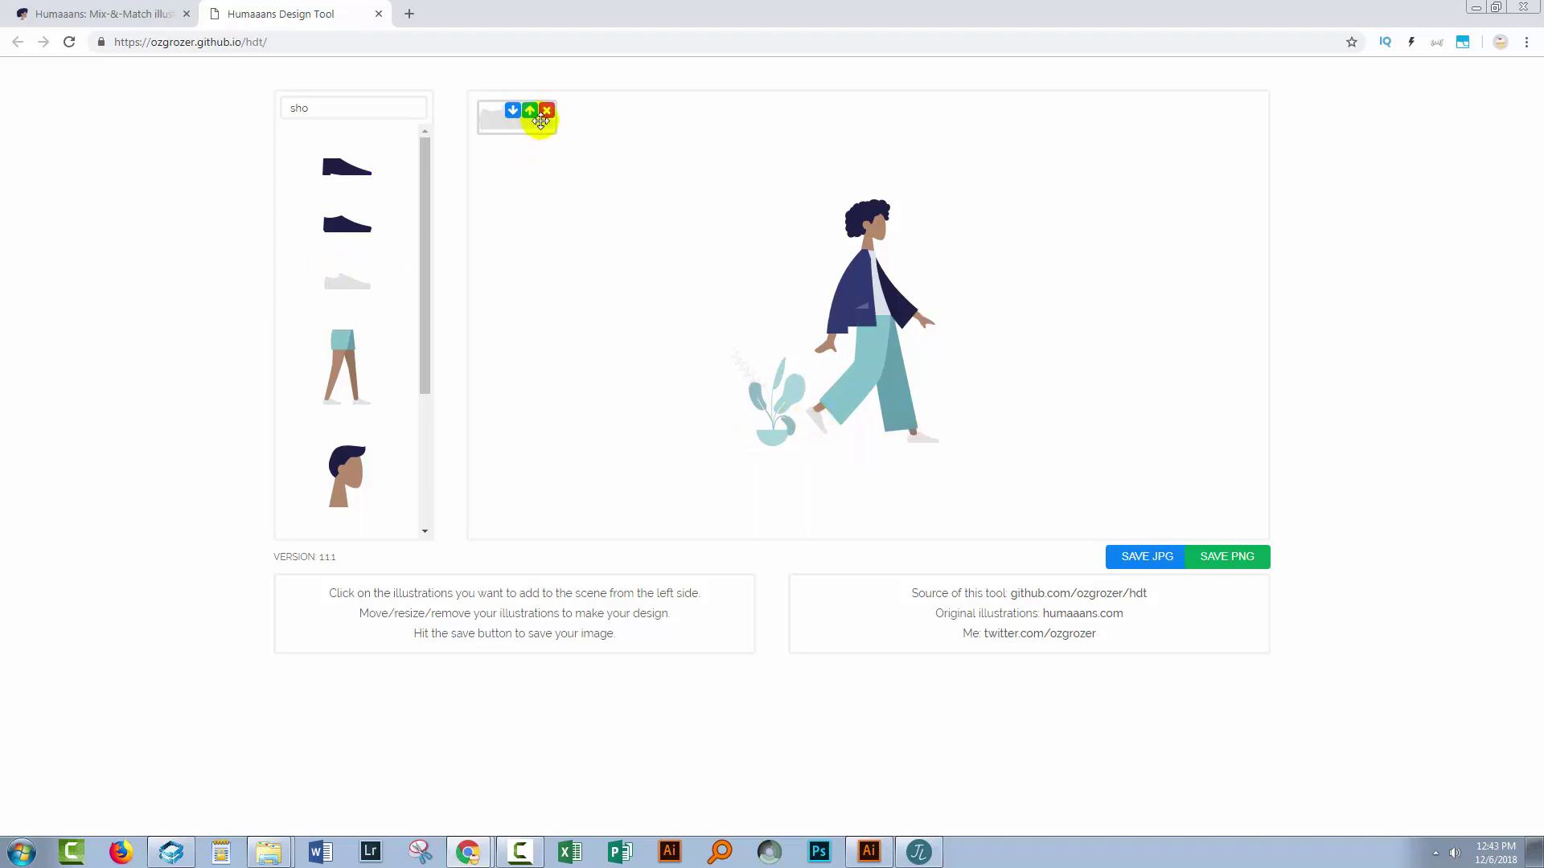
left_click(547, 108)
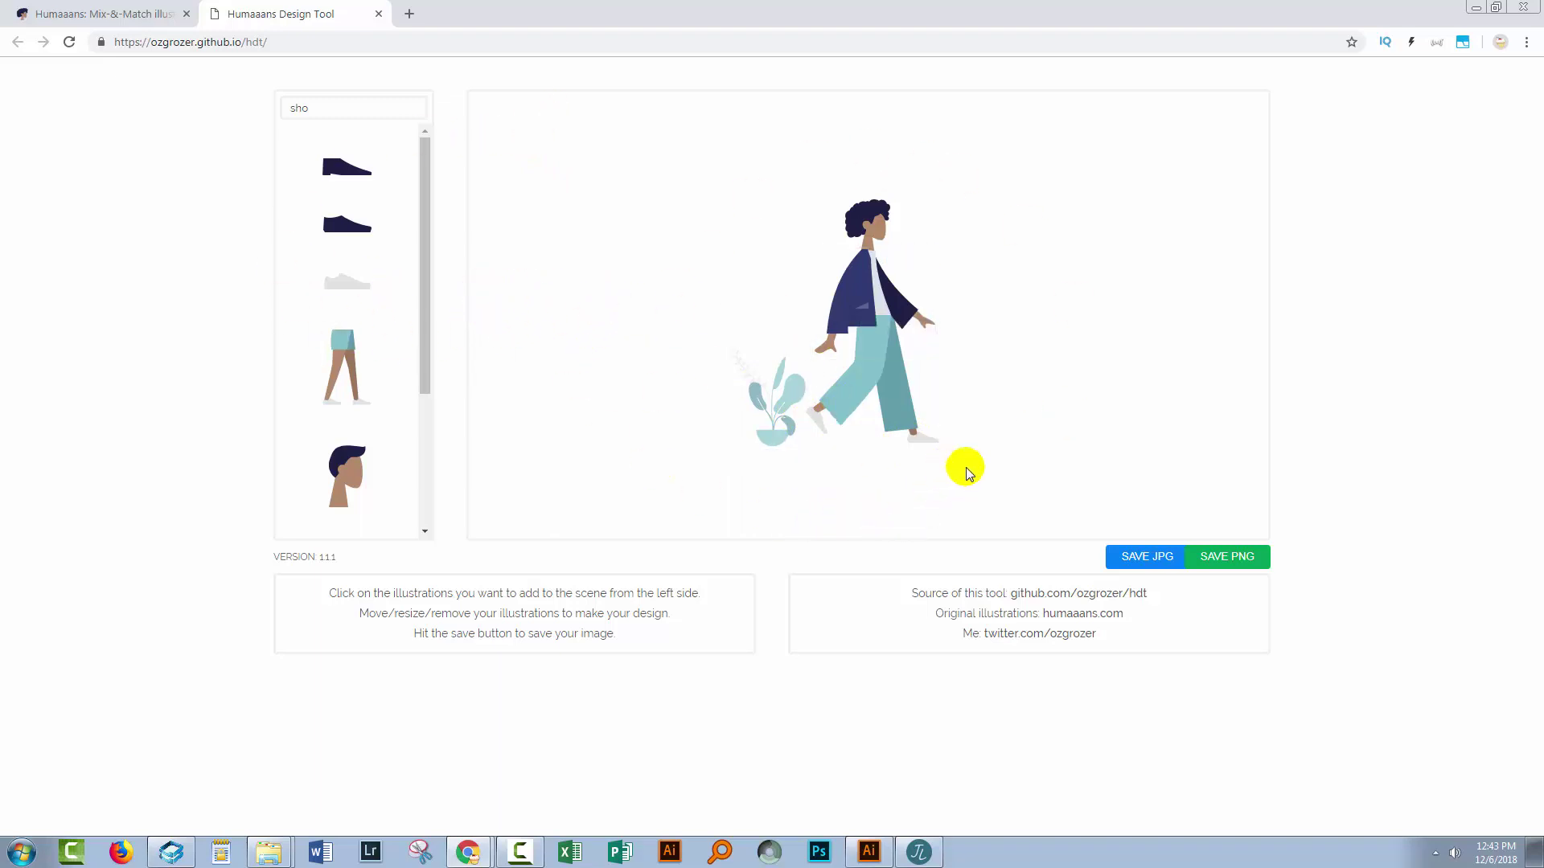
Export the walking-figure scene with SAVE PNG as transparent humaaans (2).png.
left_click(882, 201)
left_click(746, 430)
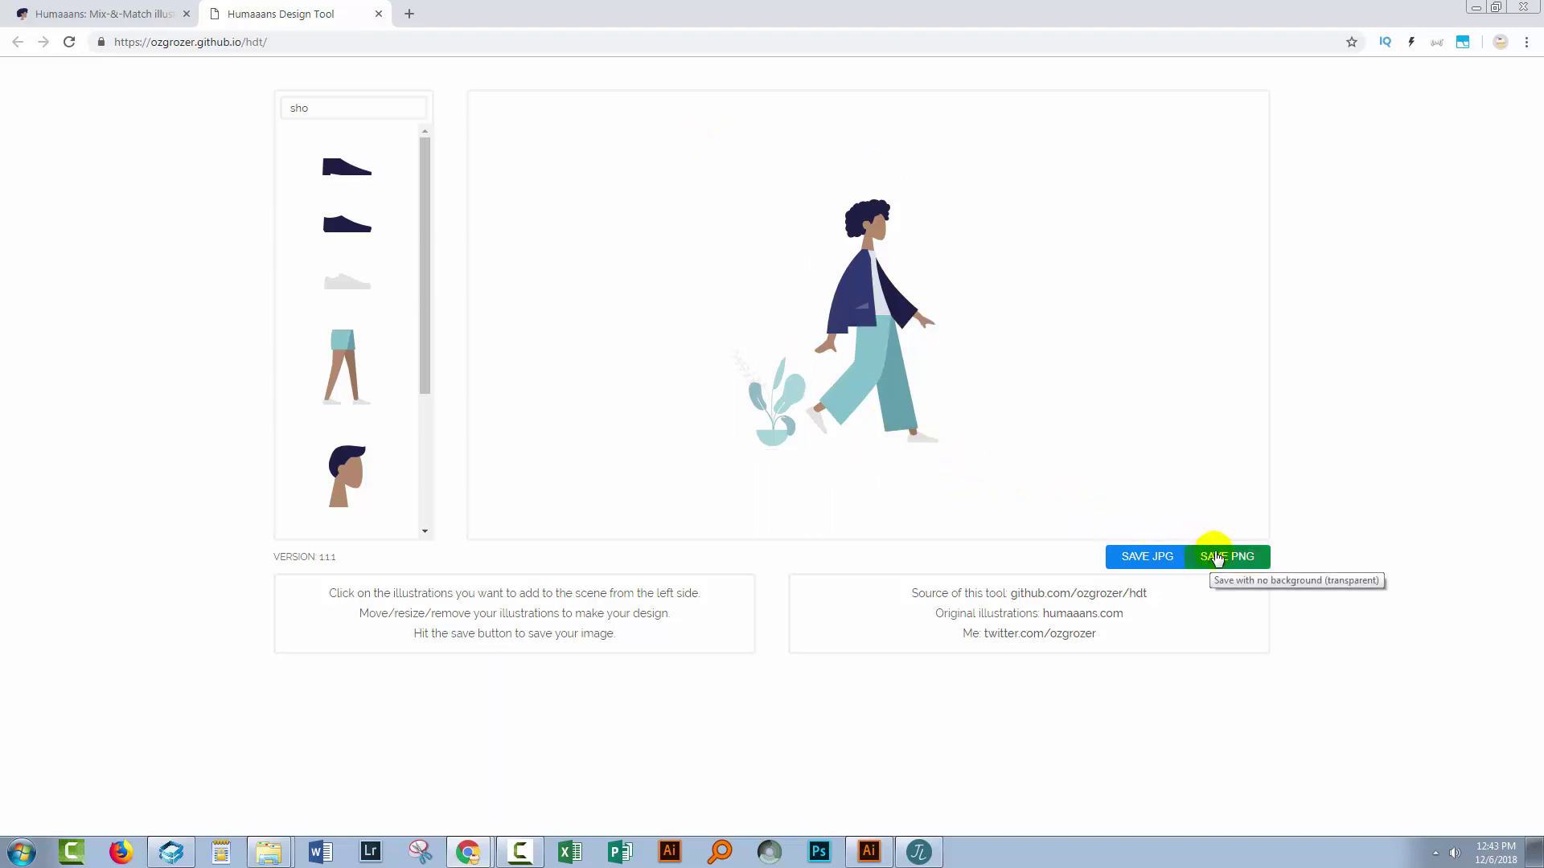
left_click(1217, 558)
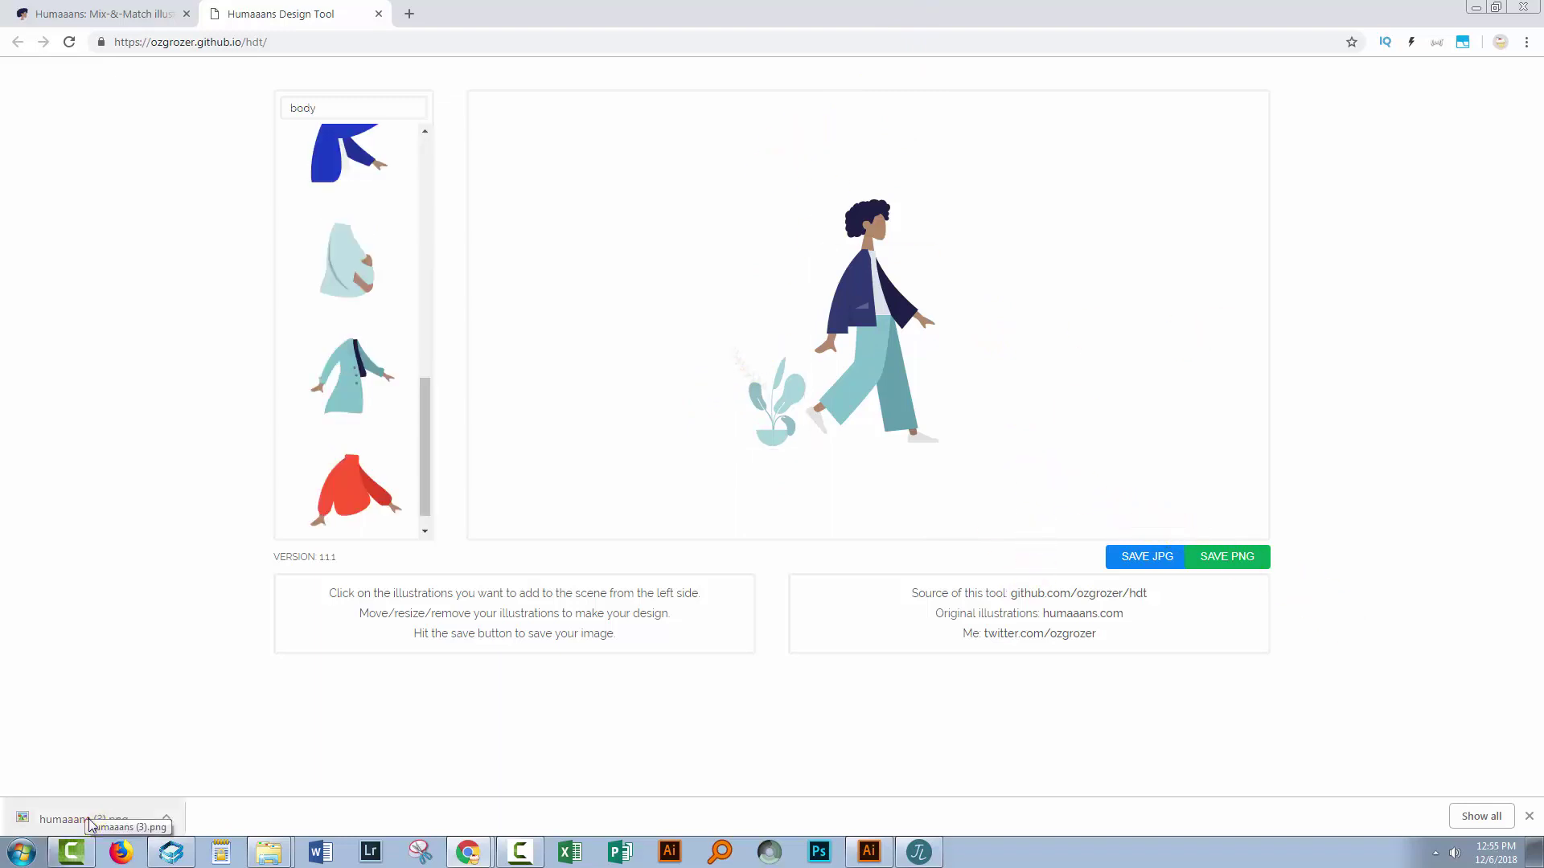
Open humaaans (3).png in Windows Photo Viewer and shrink its window beside the design.
left_click(91, 819)
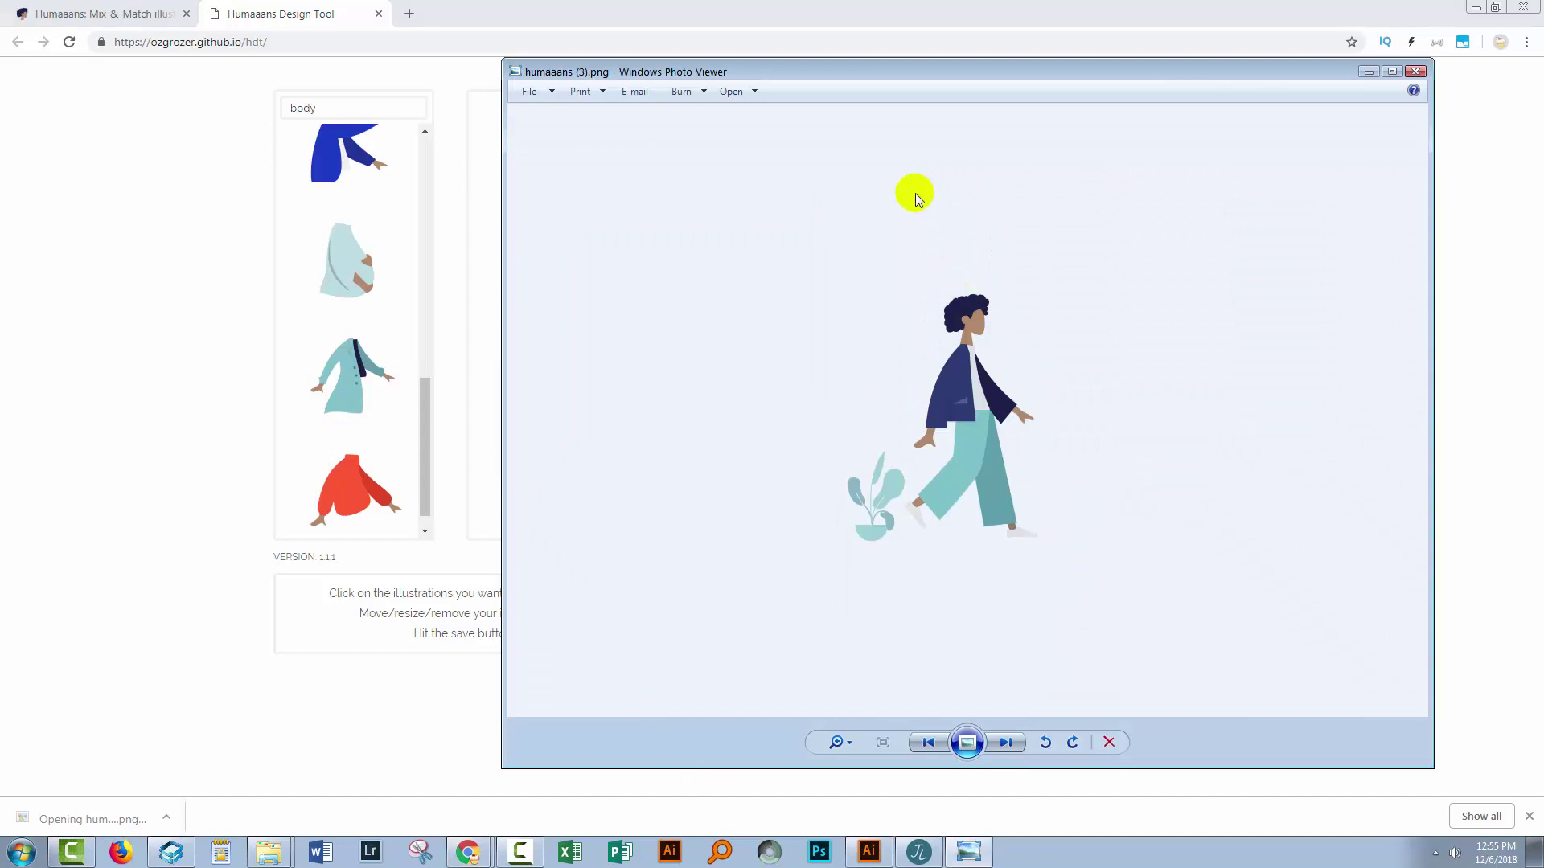
left_click_drag(752, 74, 831, 84)
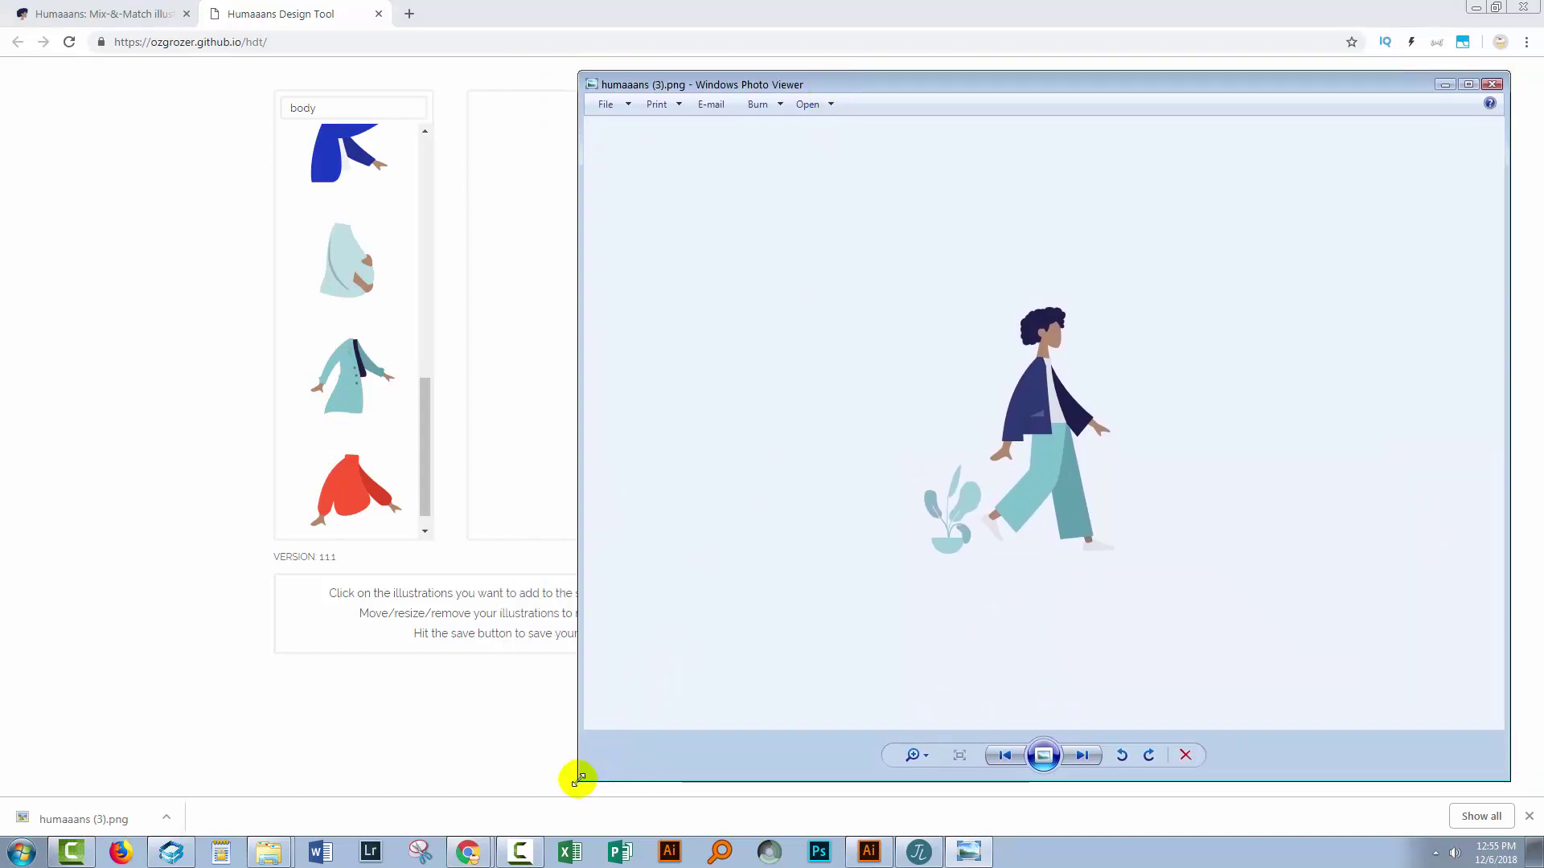
left_click_drag(579, 777, 1027, 553)
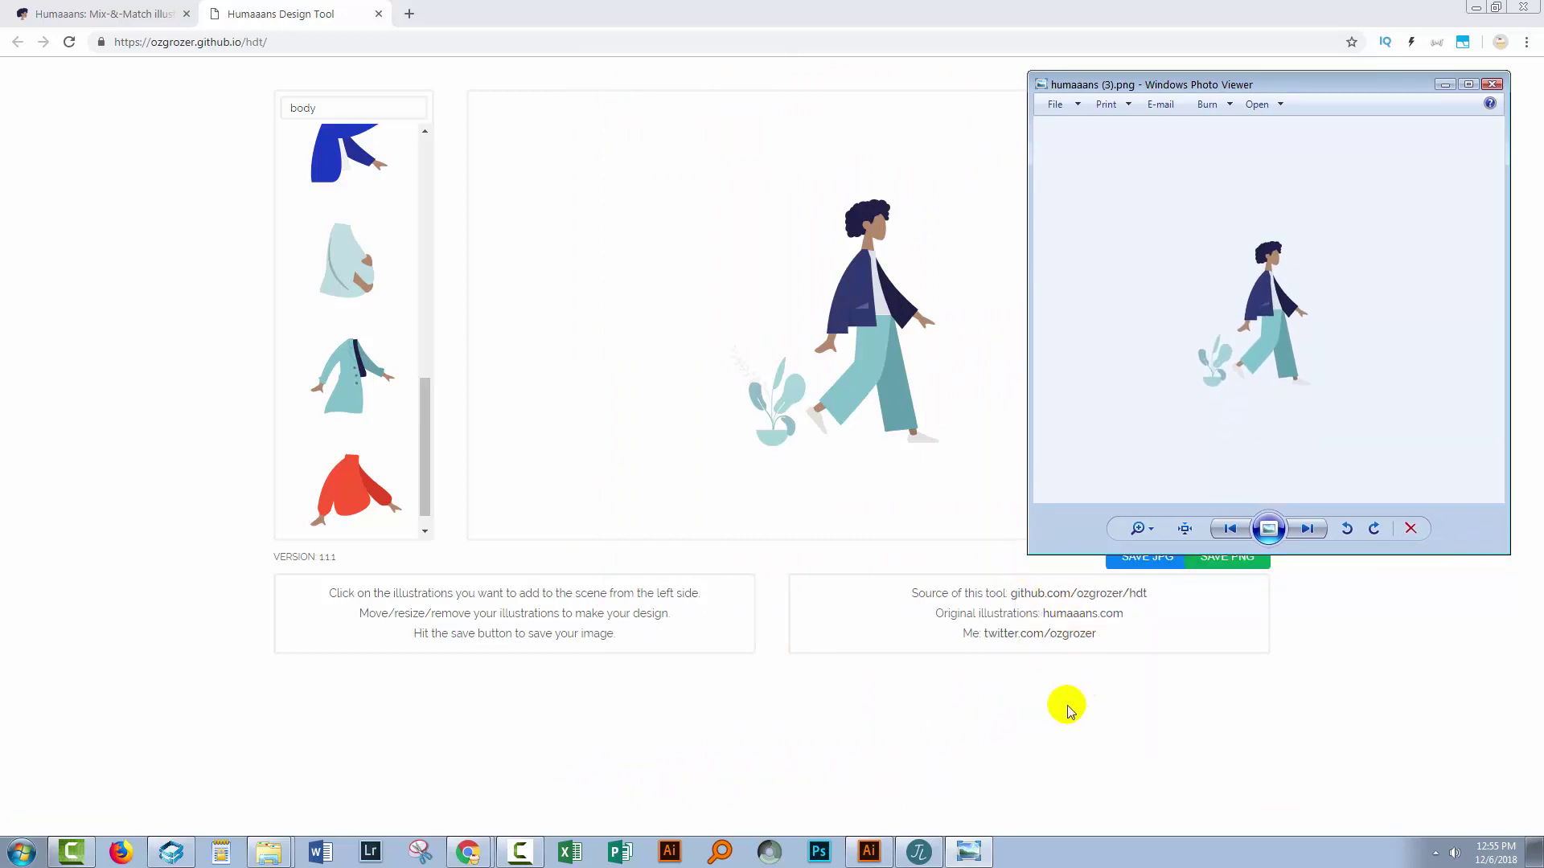